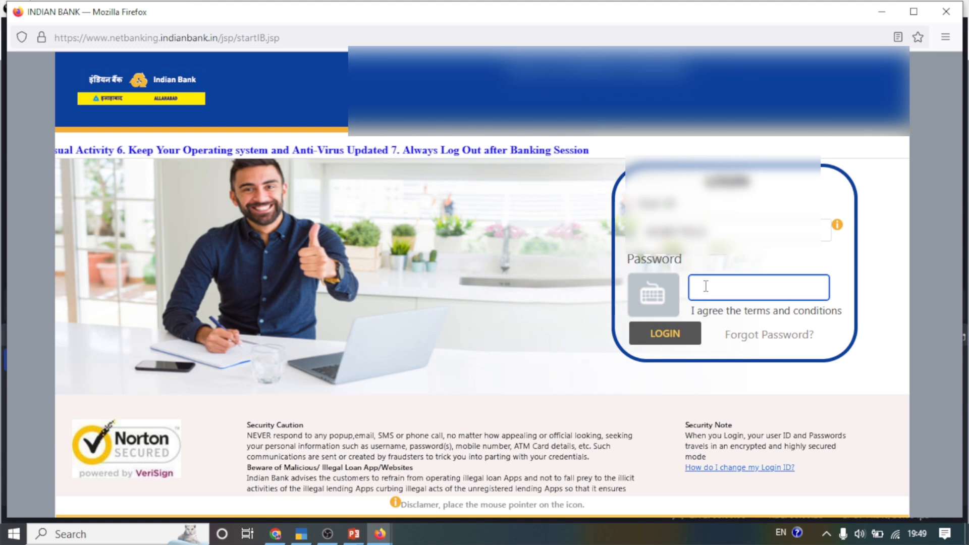
Step: Enter the account password and log in to Indian Bank net banking
type("•••")
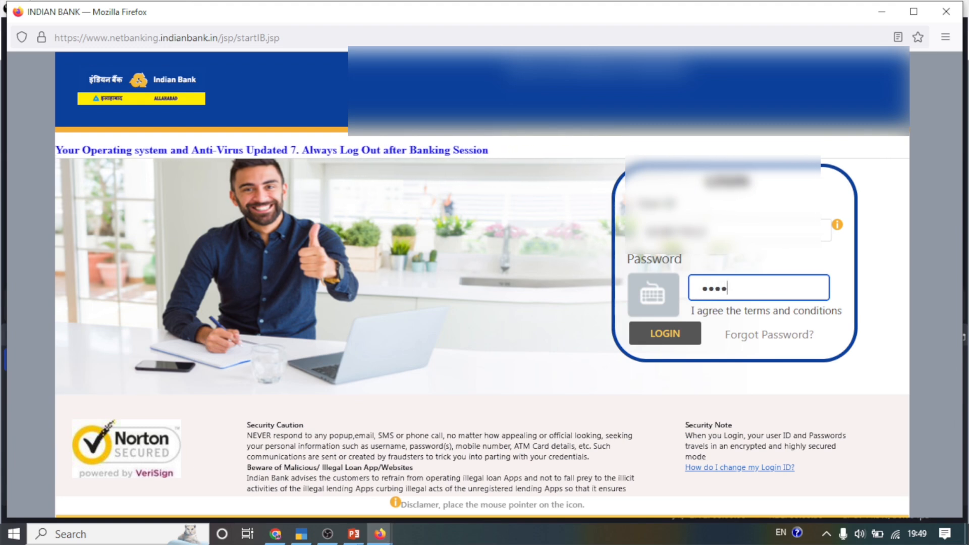
type("•••")
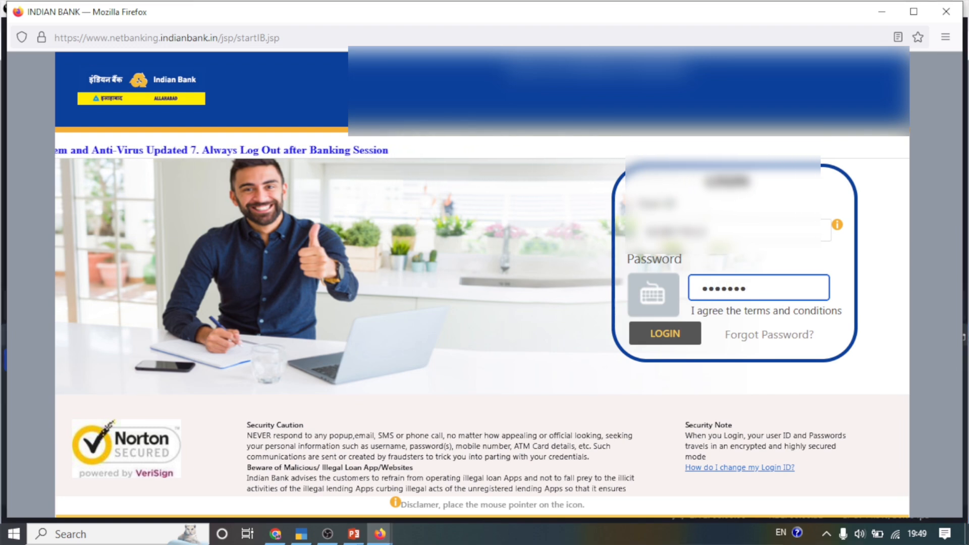
left_click(660, 347)
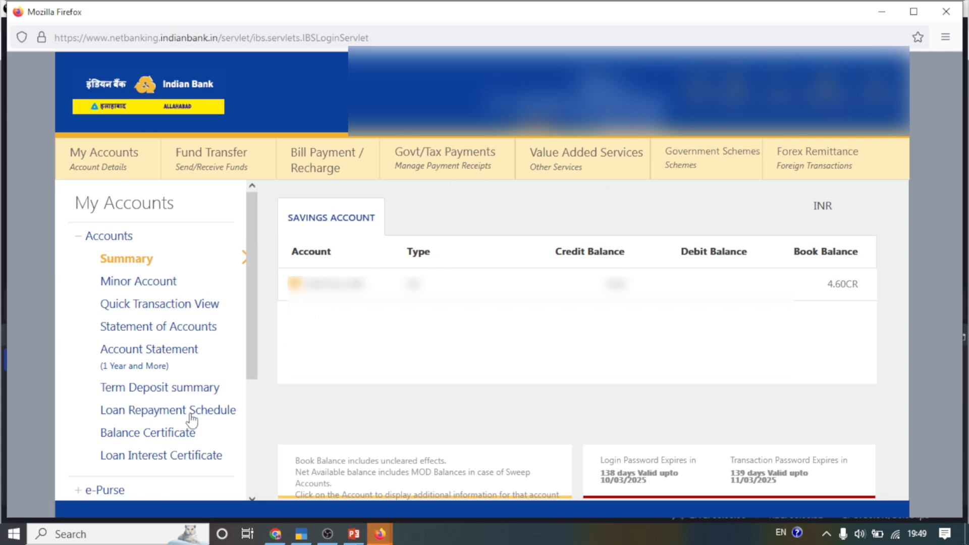
Step: Open the account statement form and set the period from 01/08/2024 to 23/10/2024
left_click(165, 357)
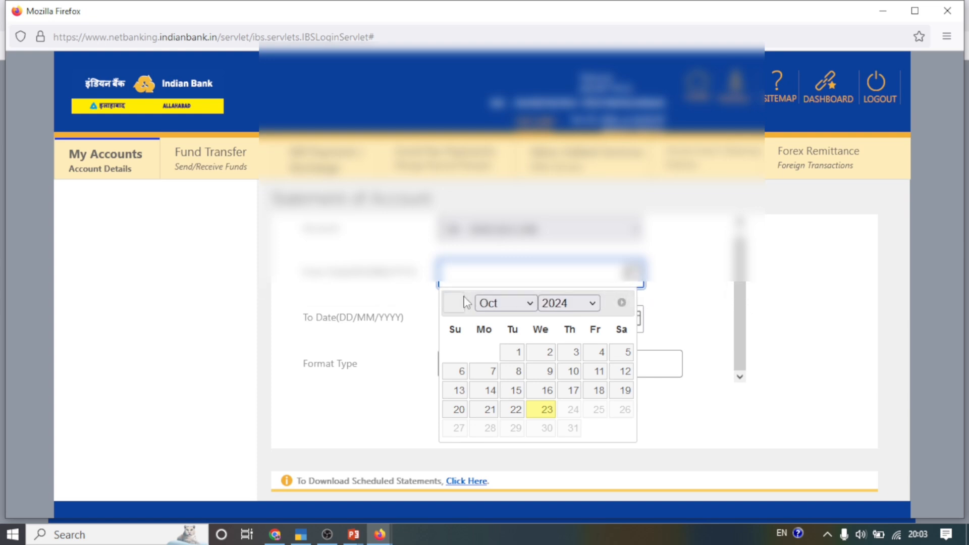
left_click(453, 303)
left_click(454, 303)
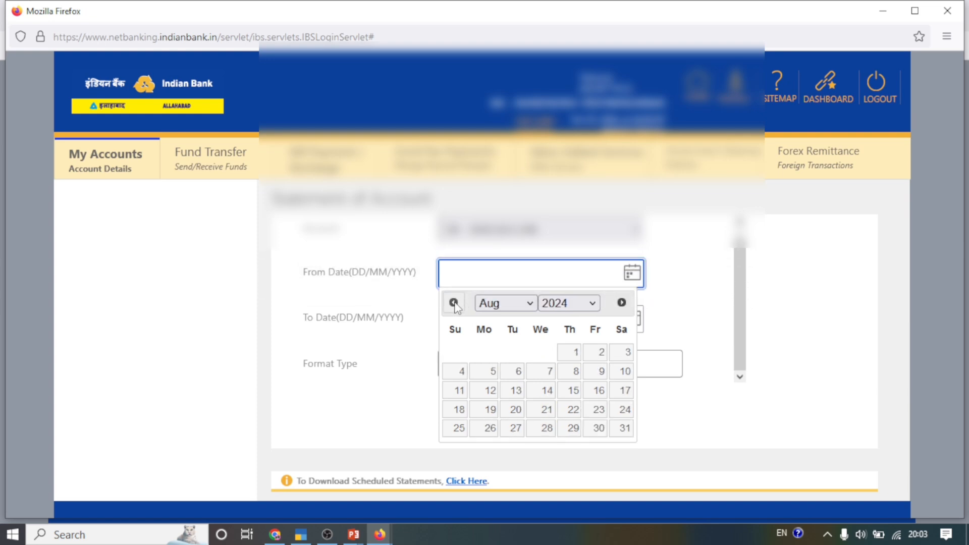
left_click(577, 353)
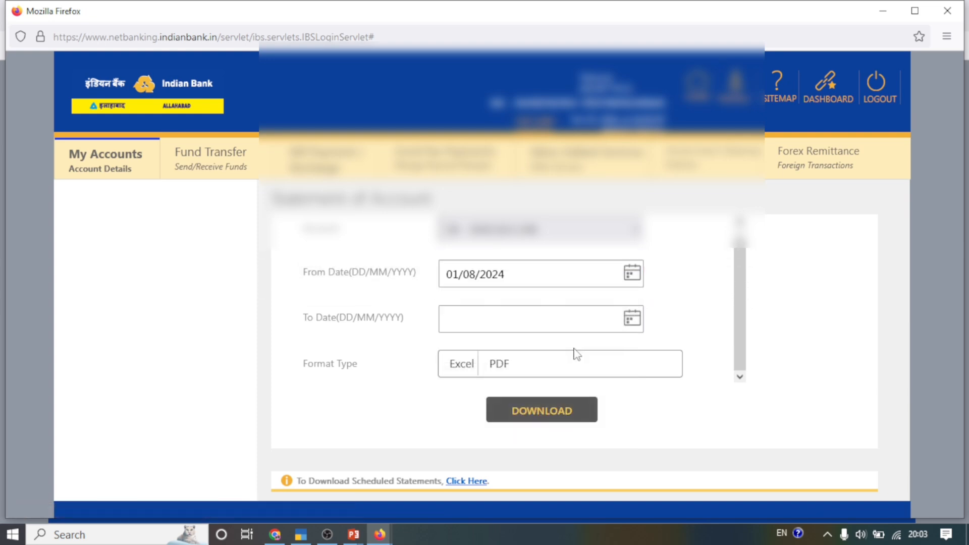
left_click(632, 320)
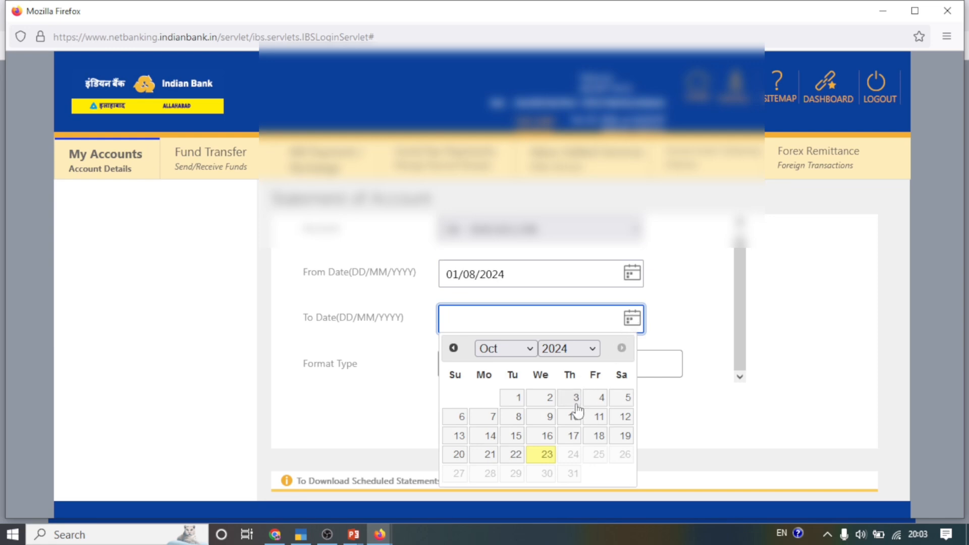
left_click(547, 456)
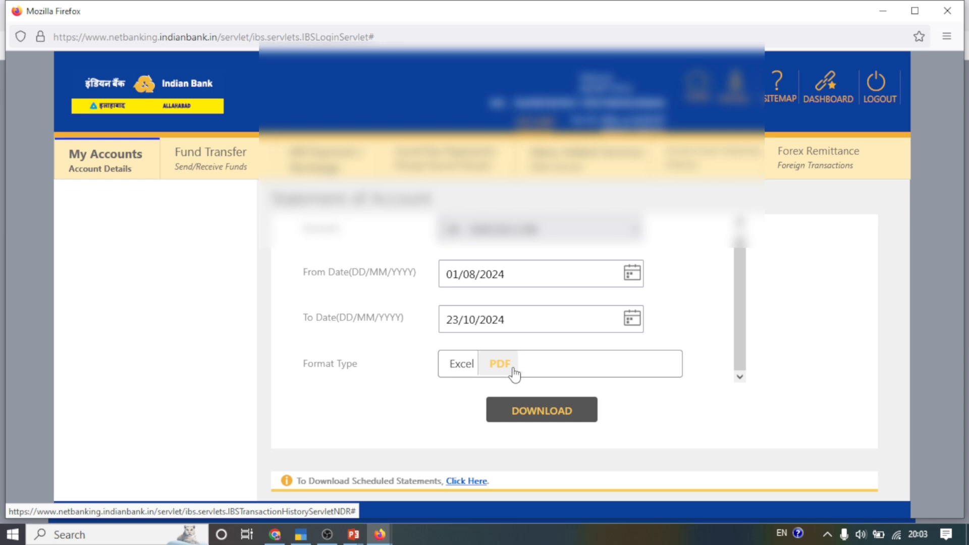
Step: Choose Excel as the statement's format type and download it
left_click(459, 373)
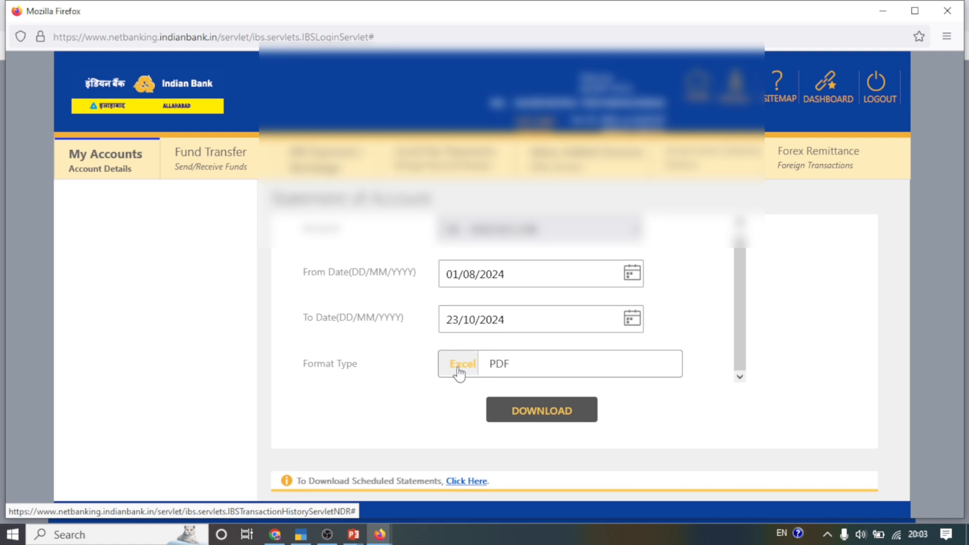
left_click(503, 372)
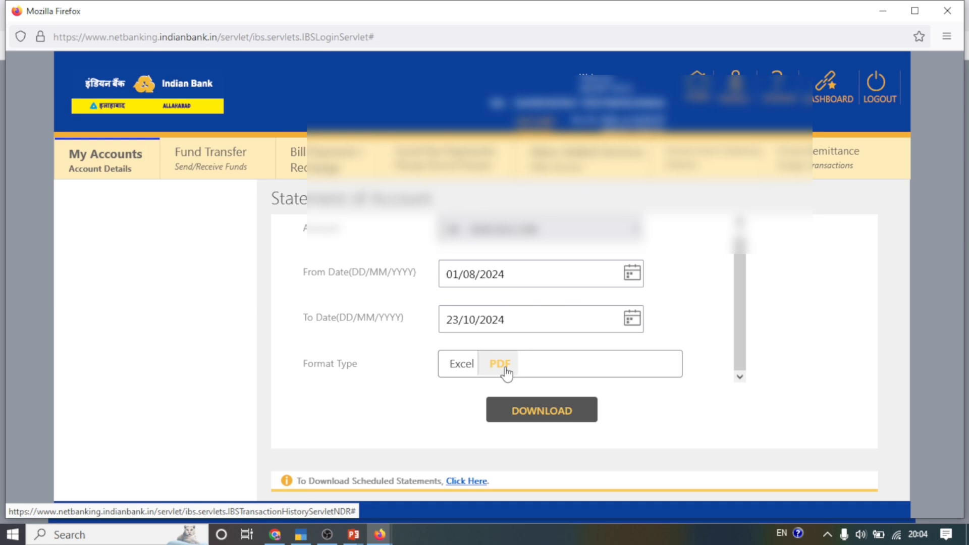
left_click(461, 364)
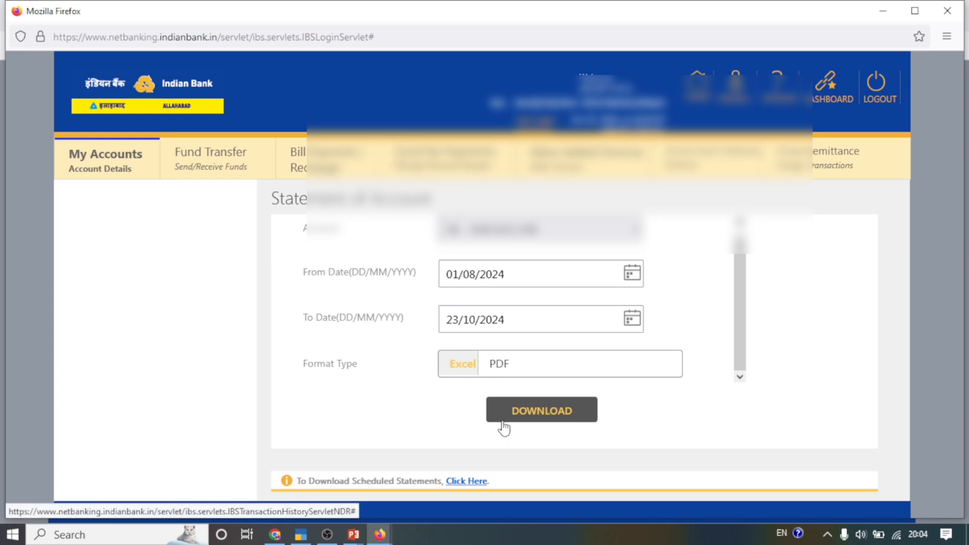
left_click(529, 417)
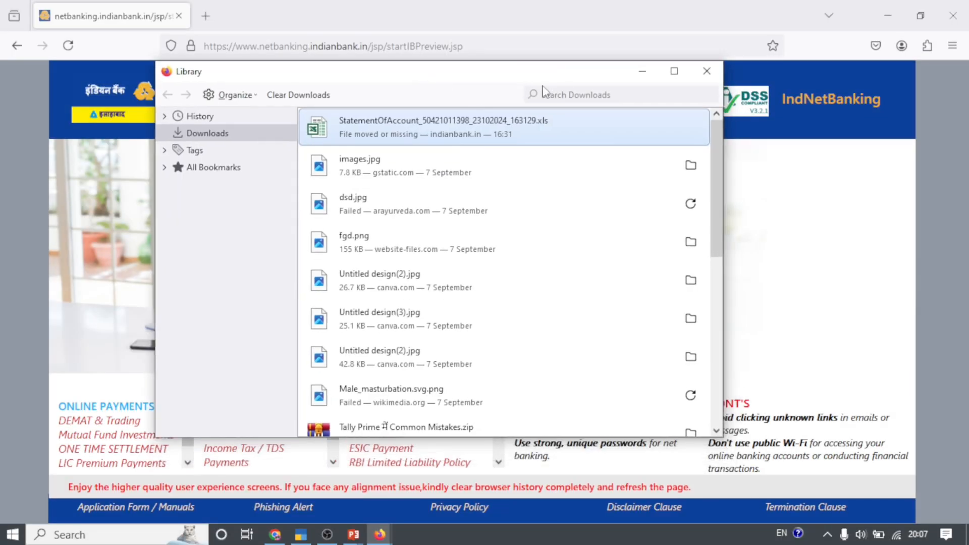
Step: Open the downloaded Excel statement from the Inidan Bank folder and review its transactions down to the total row
left_click(706, 72)
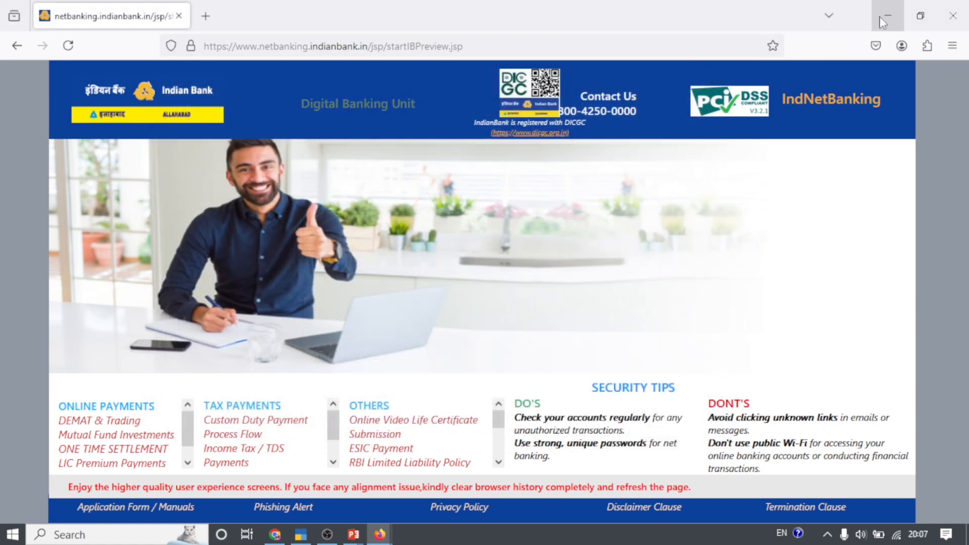
left_click(874, 28)
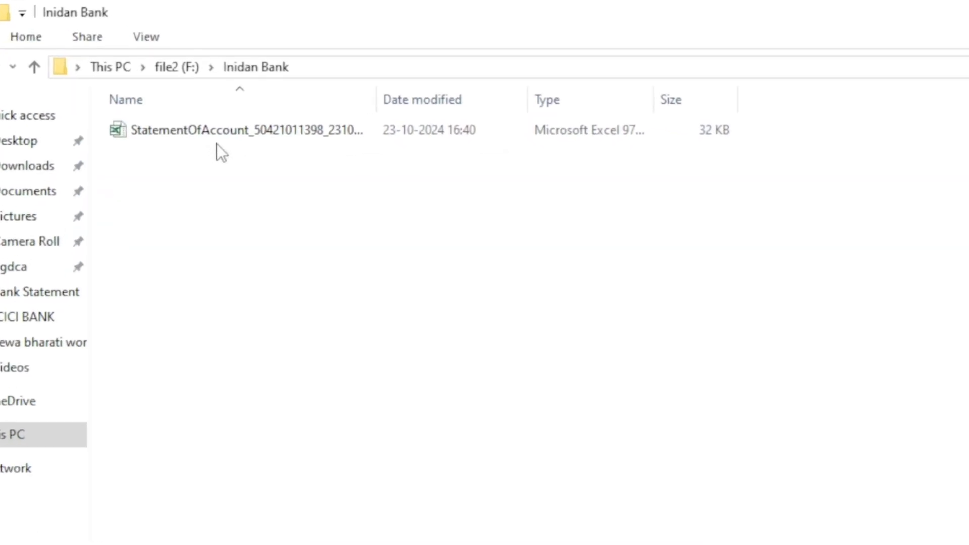
double_click(229, 157)
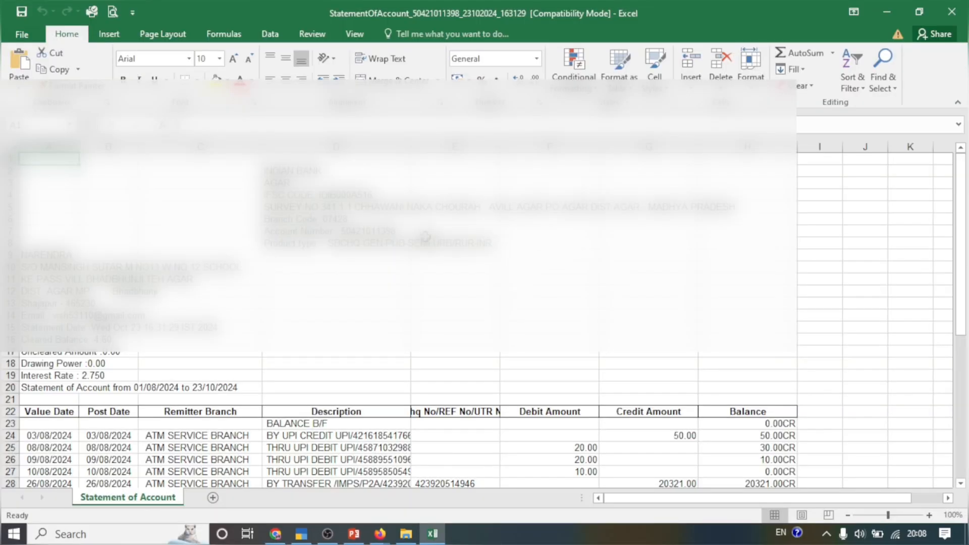
left_click_drag(962, 203, 962, 326)
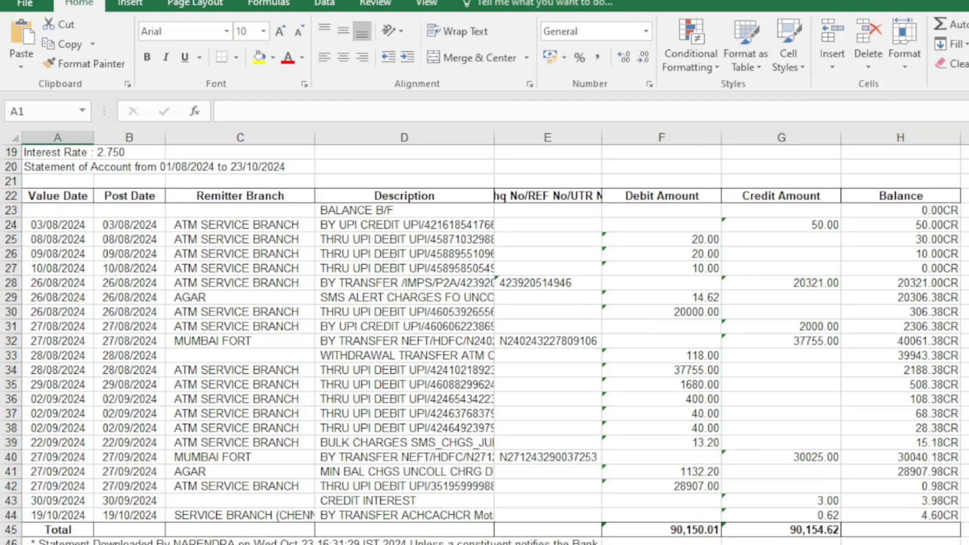
scroll(937, 269, "down", 1)
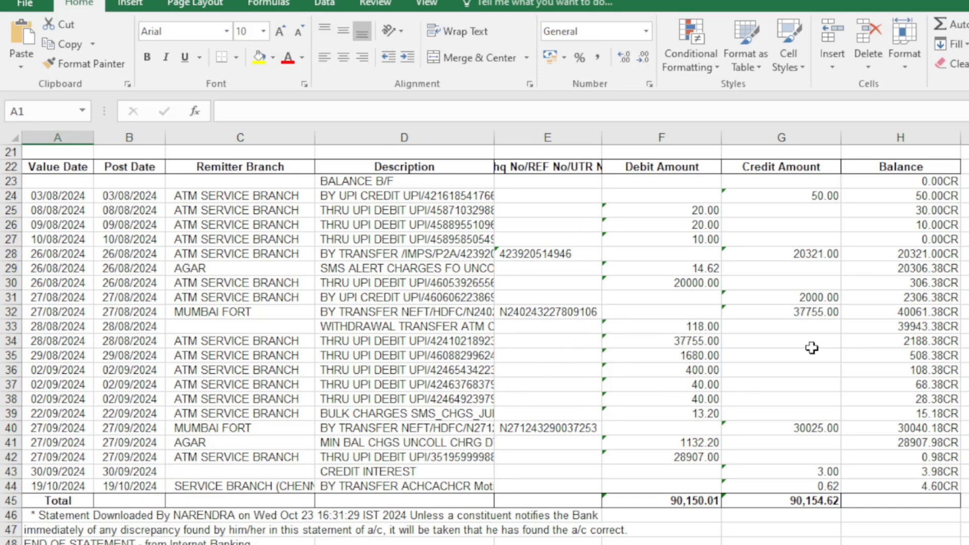
scroll(811, 346, "up", 7)
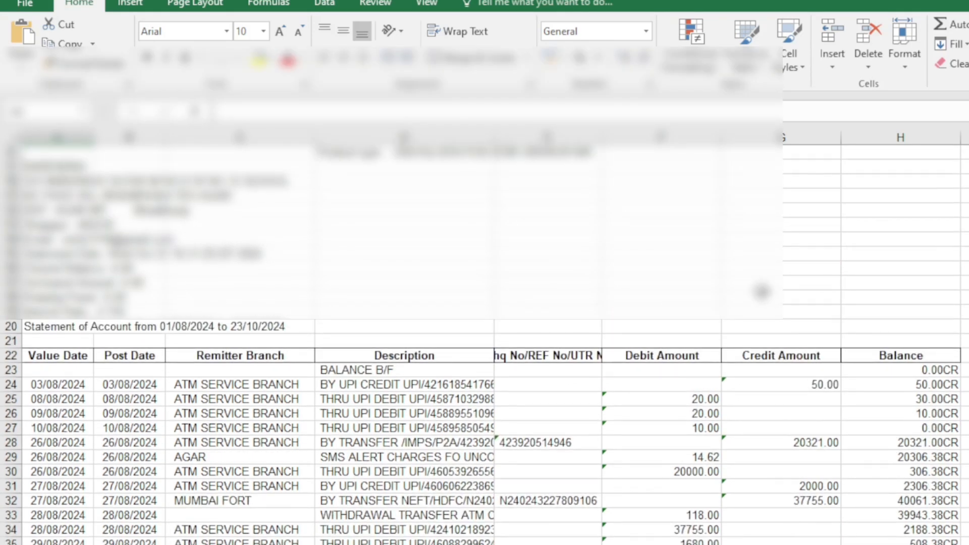
scroll(742, 290, "down", 4)
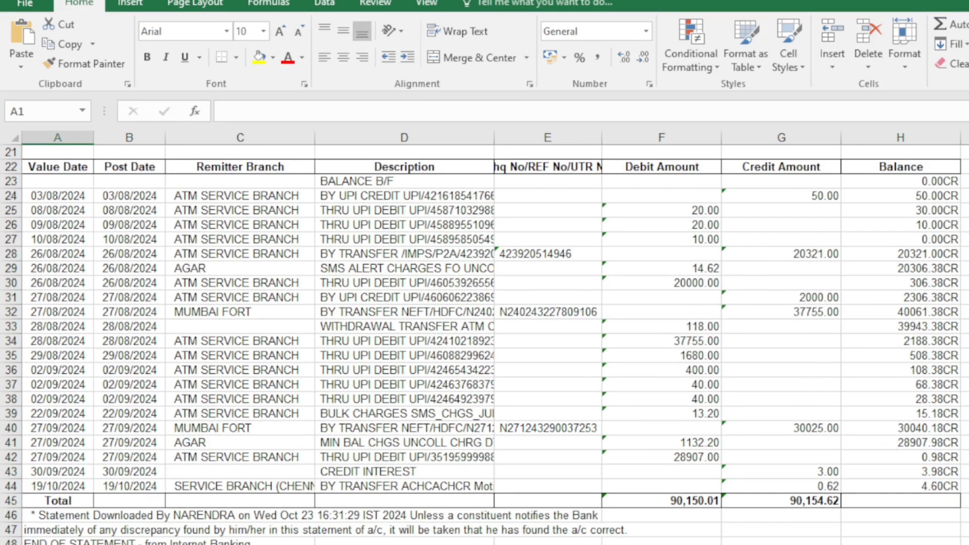
scroll(807, 286, "up", 1)
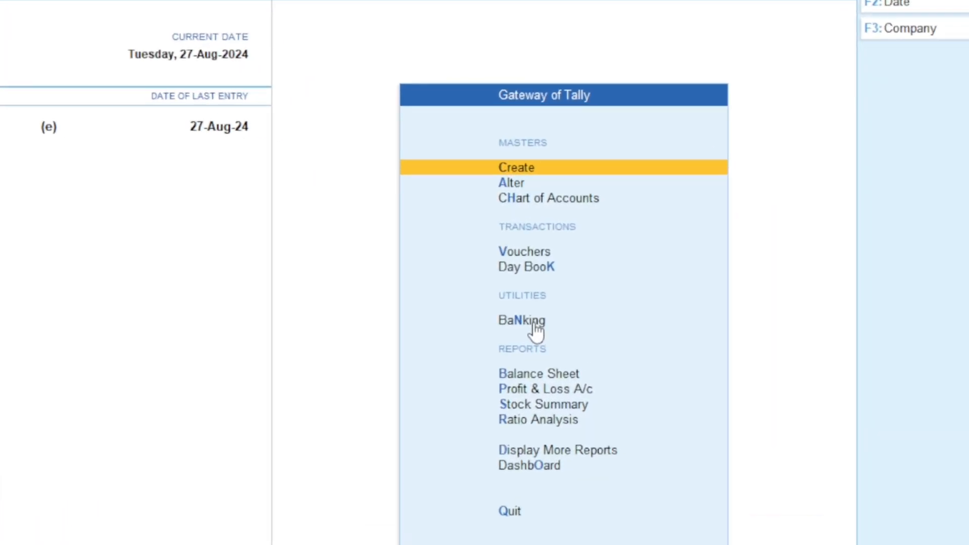
Step: Switch to TallyPrime, view the bank reconciliation of the INDIAN BANK ledger and return to the Gateway of Tally
left_click(544, 319)
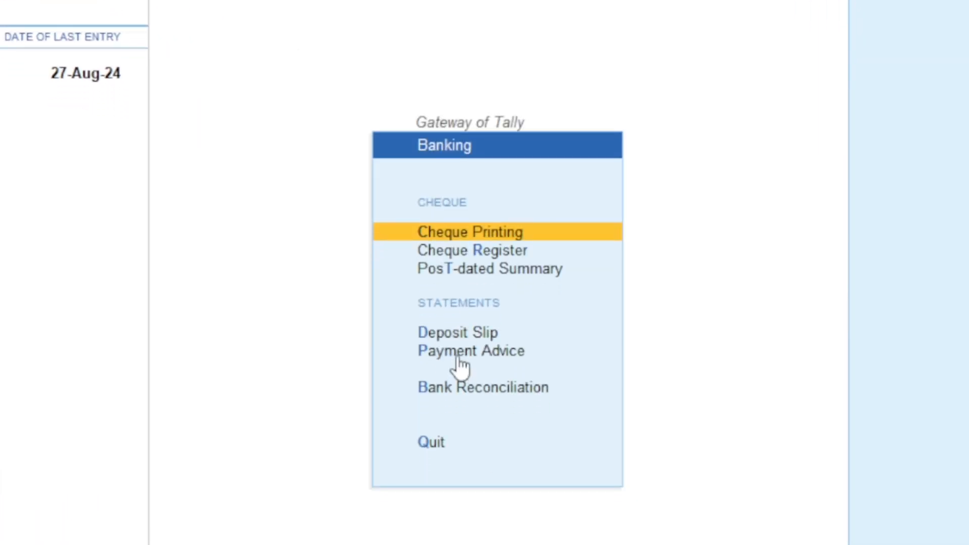
left_click(462, 388)
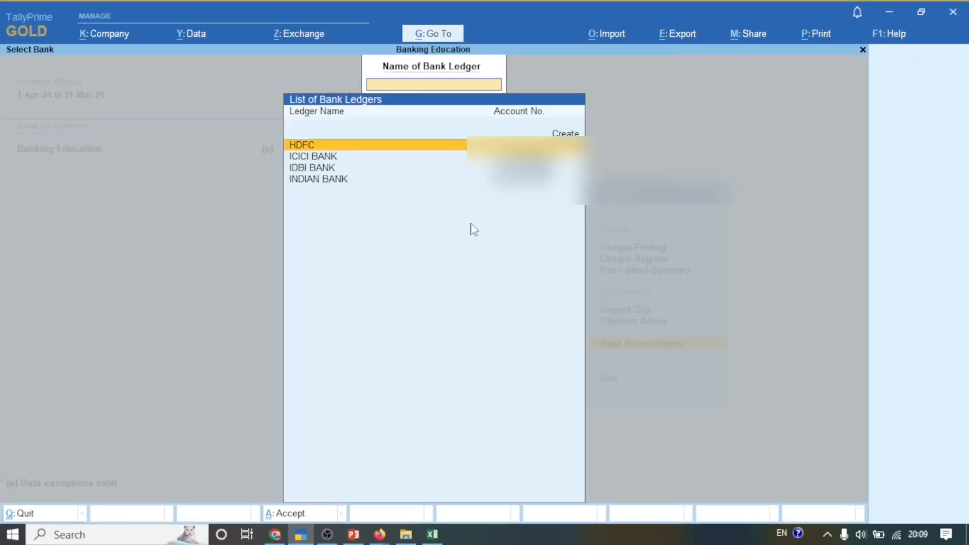
left_click(320, 180)
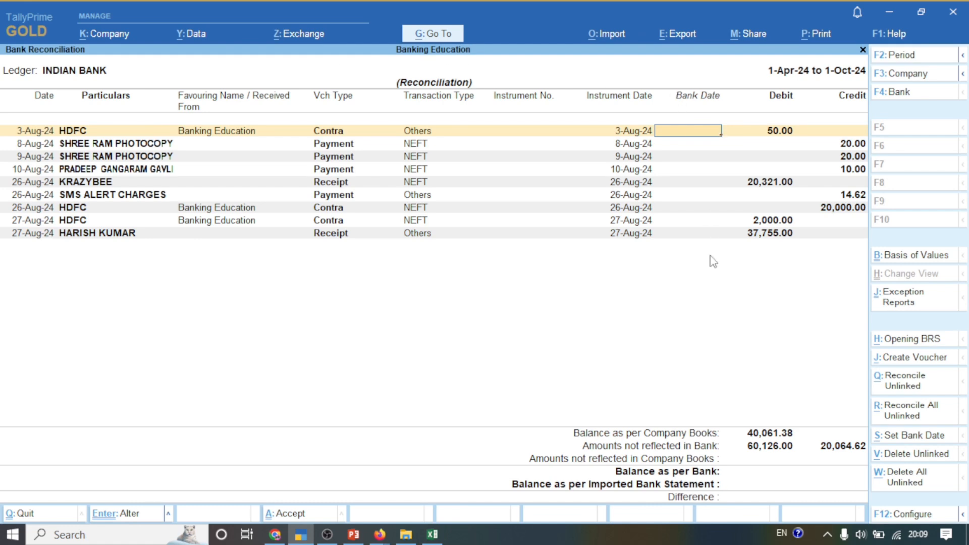
key("Escape")
key("Return")
key("Escape")
key("Escape")
Step: Open the INDIAN BANK ledger for alteration
key("Up")
key("Up")
key("Up")
key("Up")
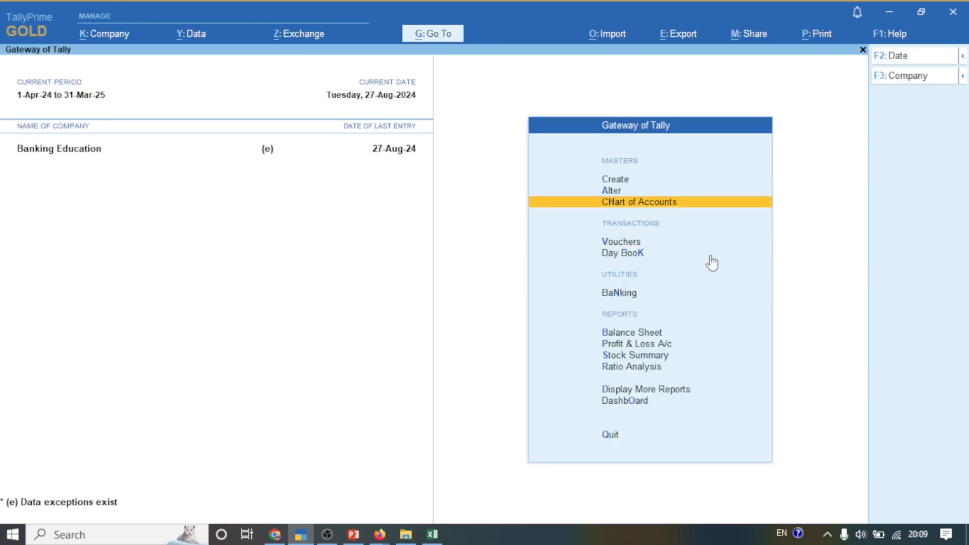
key("Return")
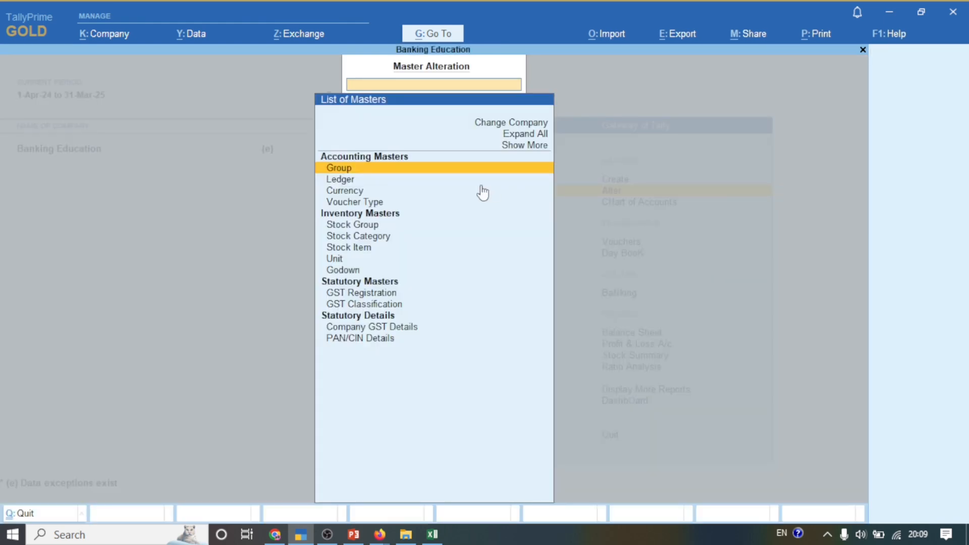
left_click(374, 180)
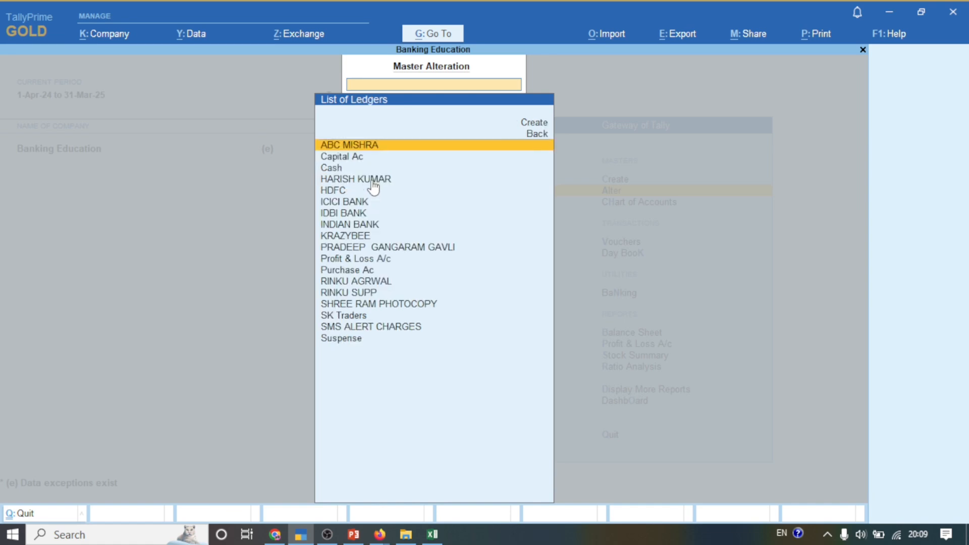
left_click(339, 224)
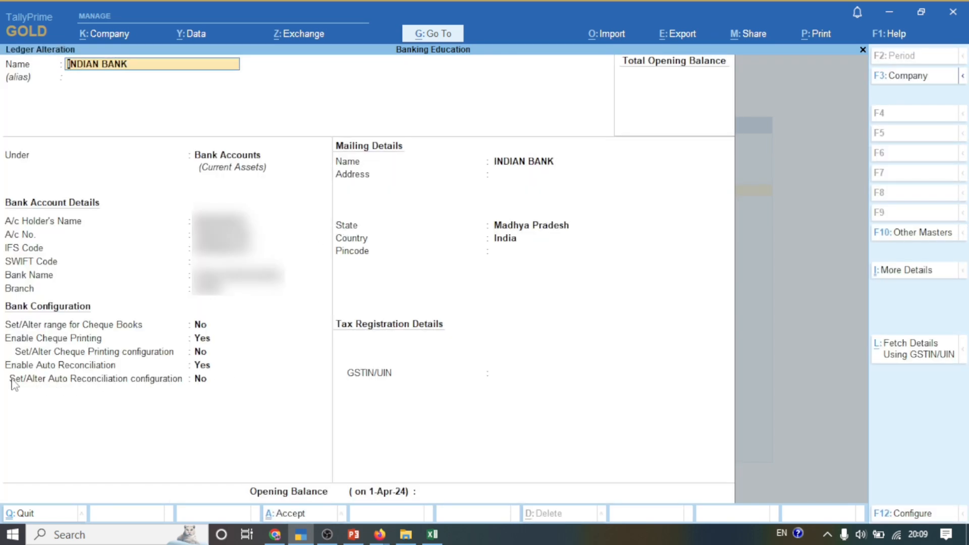
Step: Keep auto reconciliation enabled, set Set/Alter Auto Reconciliation configuration to Yes, and save the INDIAN BANK ledger
left_click(211, 369)
key("Return")
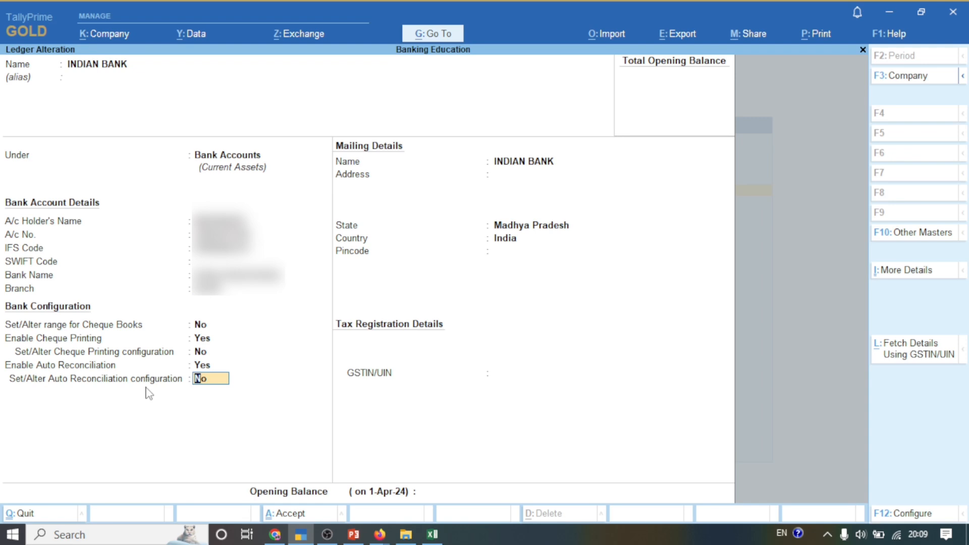
key("Return")
key("Return")
key("Return")
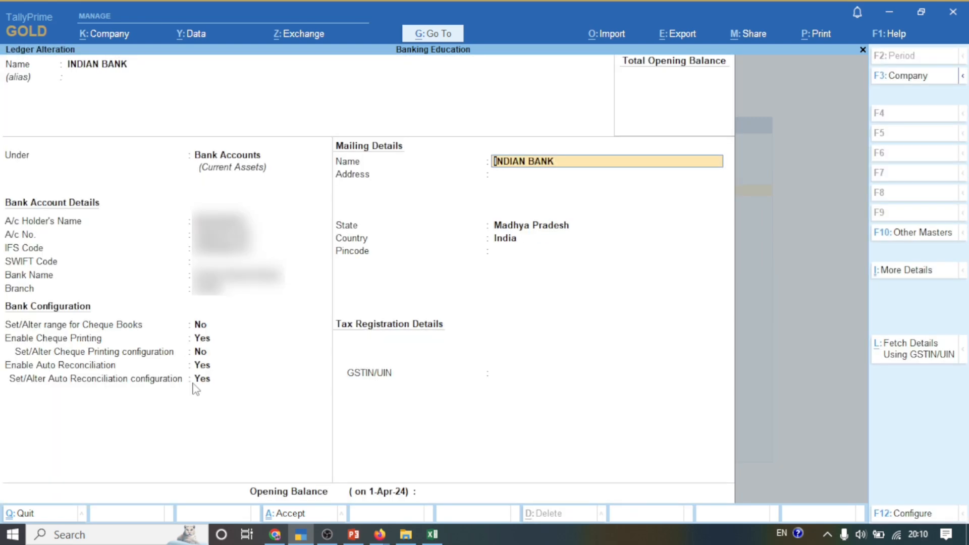
key("Return")
key("Return")
key("Return")
key("Return")
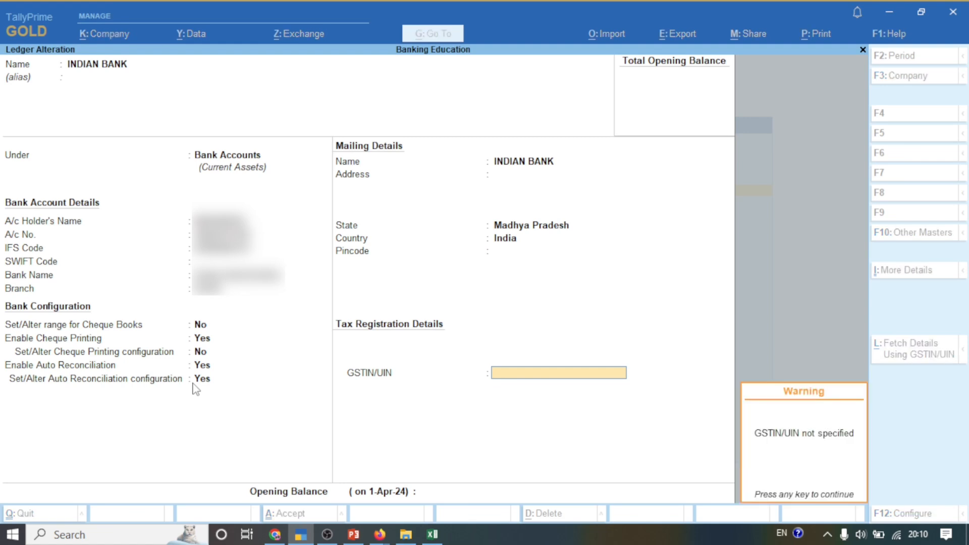
key("Return")
key("Return")
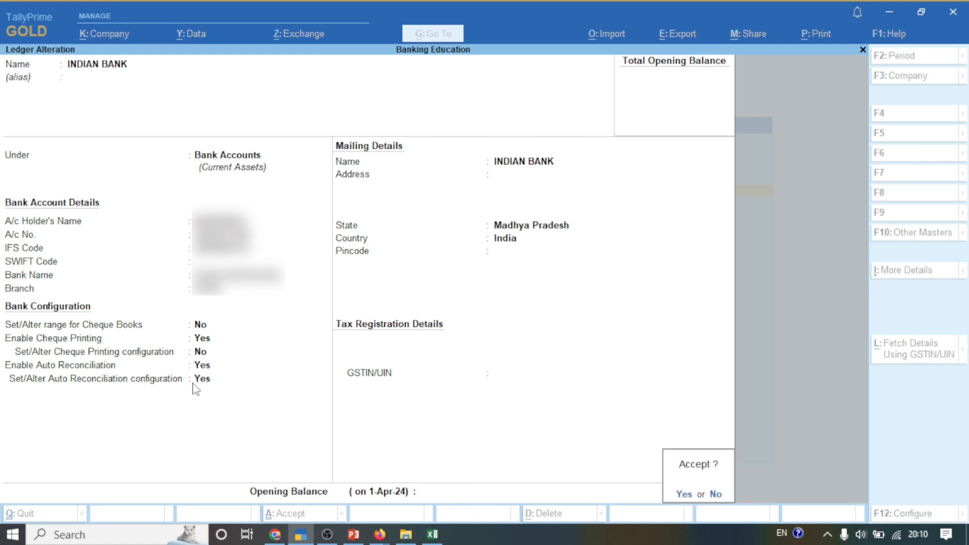
key("Return")
key("Escape")
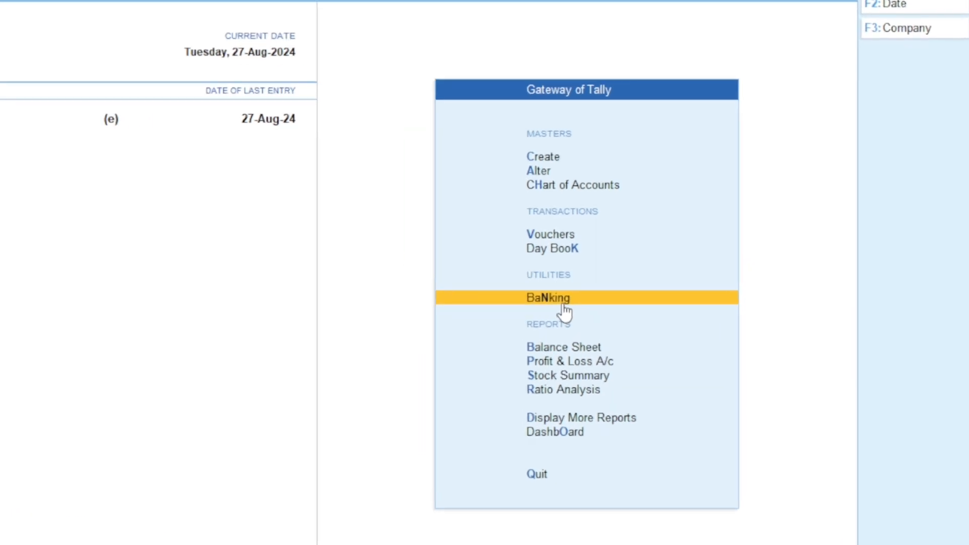
Step: Open Bank Reconciliation for the INDIAN BANK ledger
left_click(631, 299)
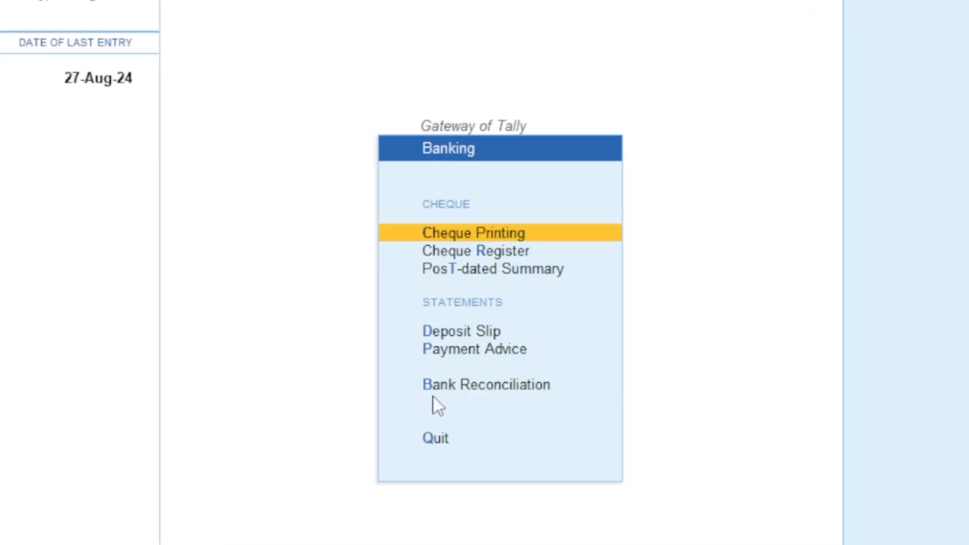
left_click(460, 387)
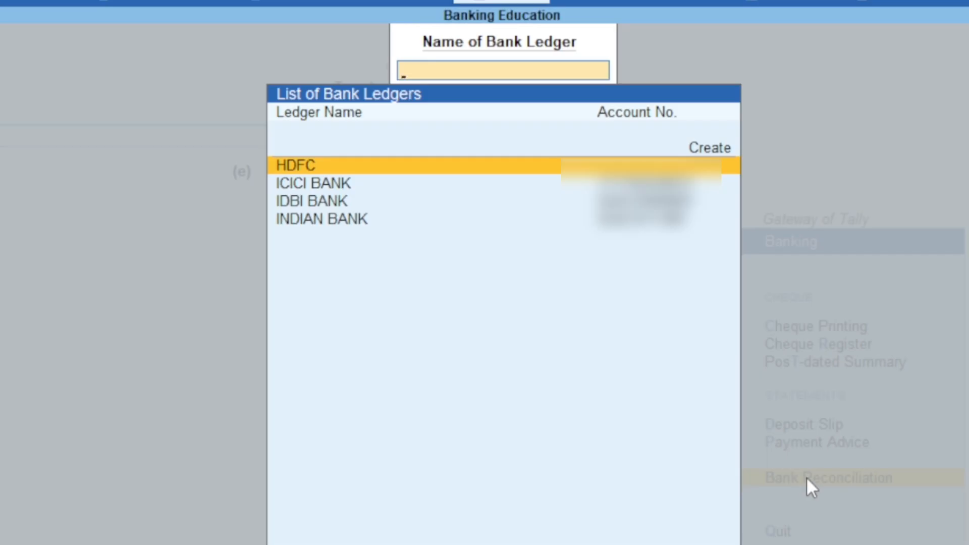
left_click(350, 227)
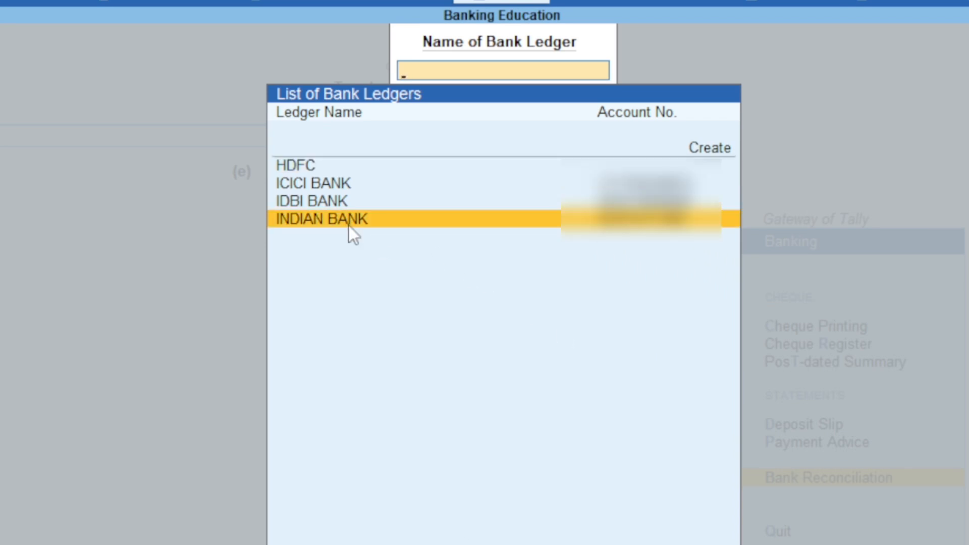
Step: Open the INDIAN BANK reconciliation and place the resized Excel account statement window over it for comparison
left_click(350, 226)
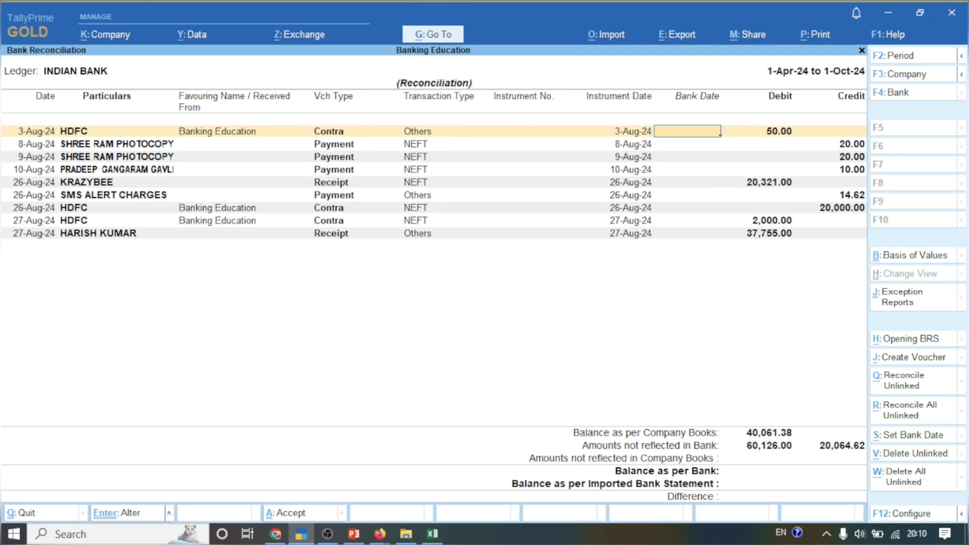
left_click(433, 535)
left_click_drag(610, 1, 507, 102)
left_click_drag(651, 377, 943, 504)
left_click_drag(771, 104, 470, 102)
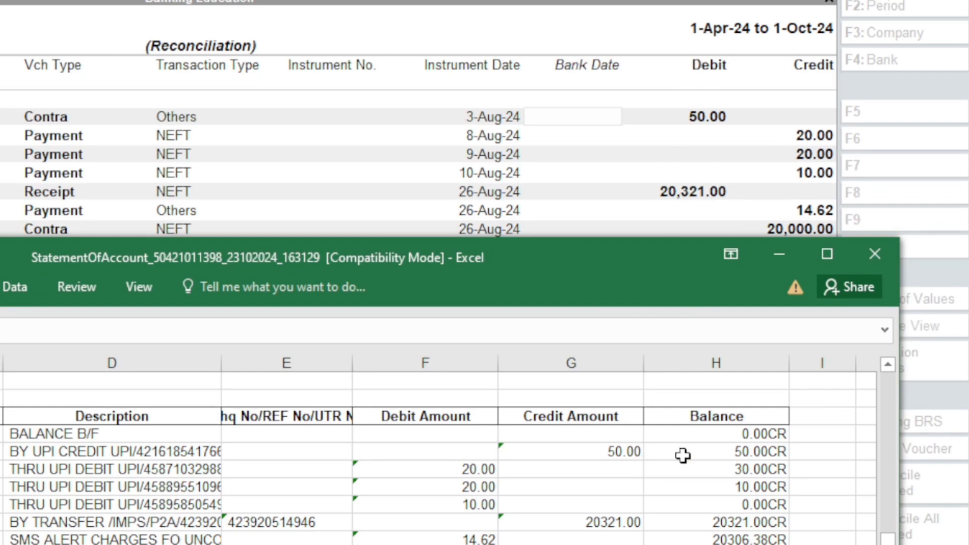
Step: Compare the statement's debit amounts, credit amounts and 27/08/2024 balance with the INDIAN BANK reconciliation entries and the company books balance
left_click(584, 452)
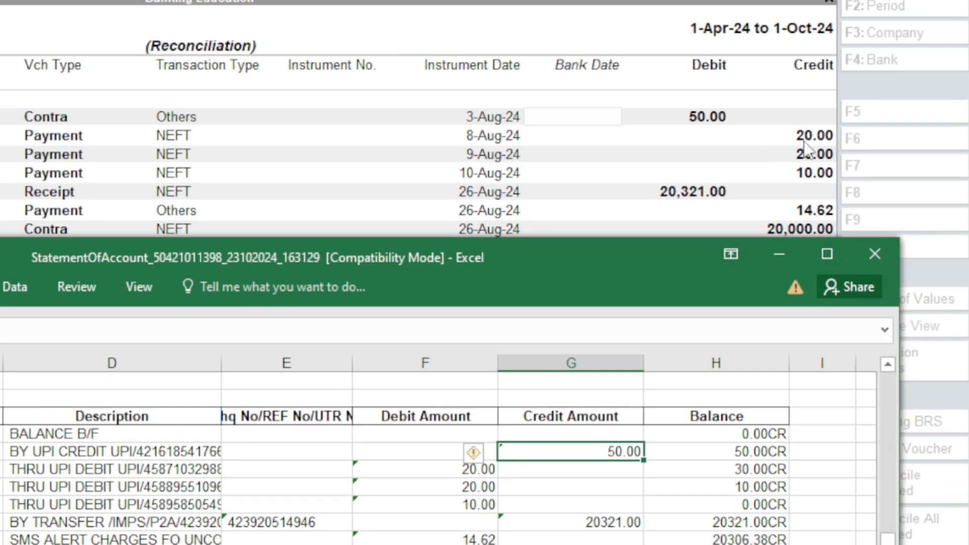
left_click(474, 469)
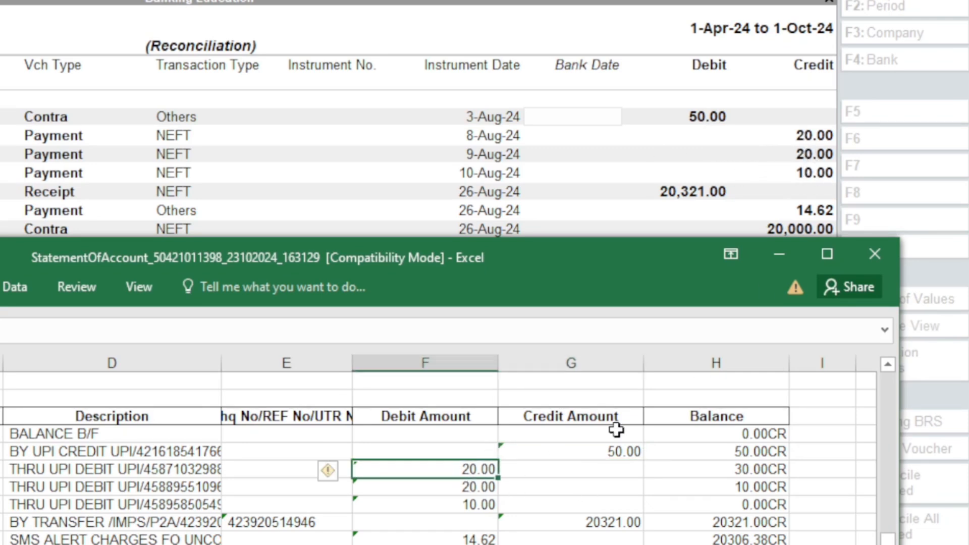
left_click(462, 503)
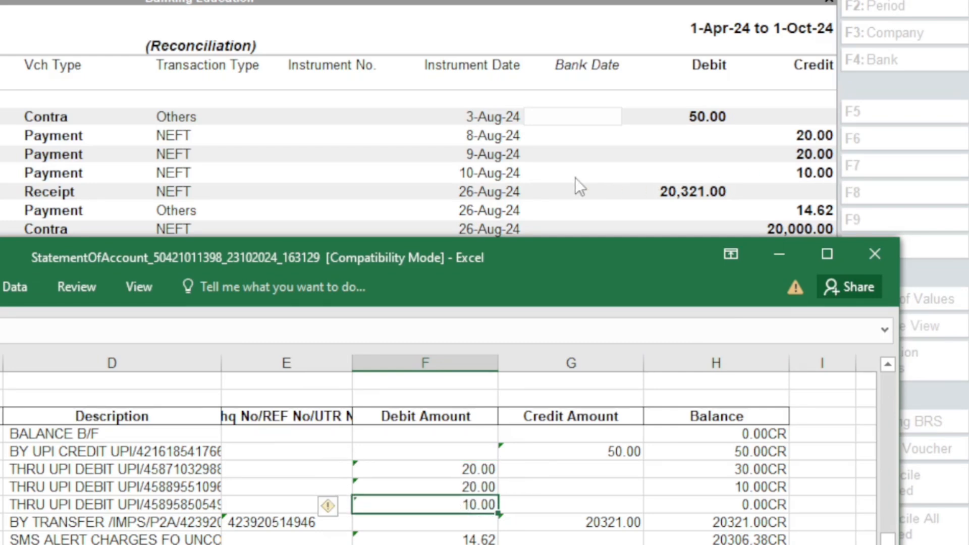
left_click(597, 523)
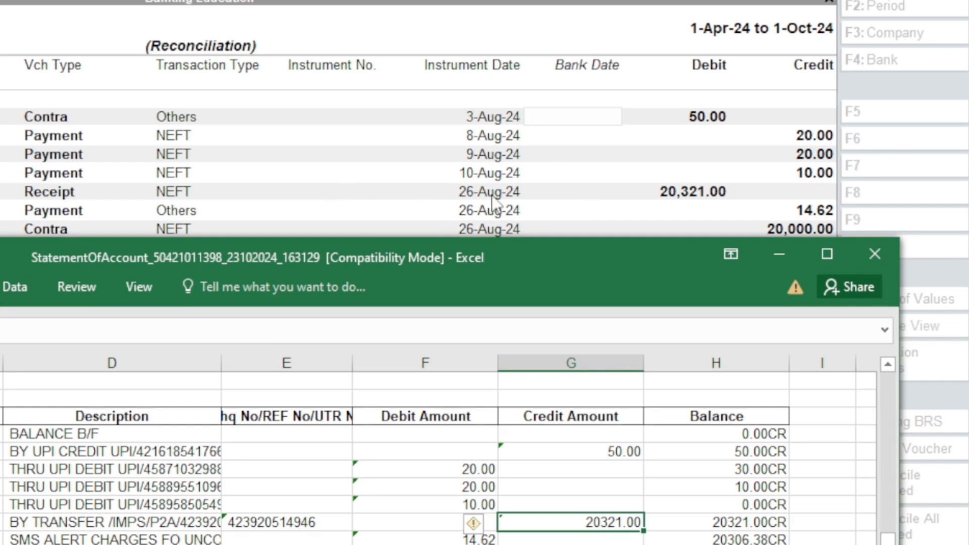
left_click_drag(631, 273, 622, 360)
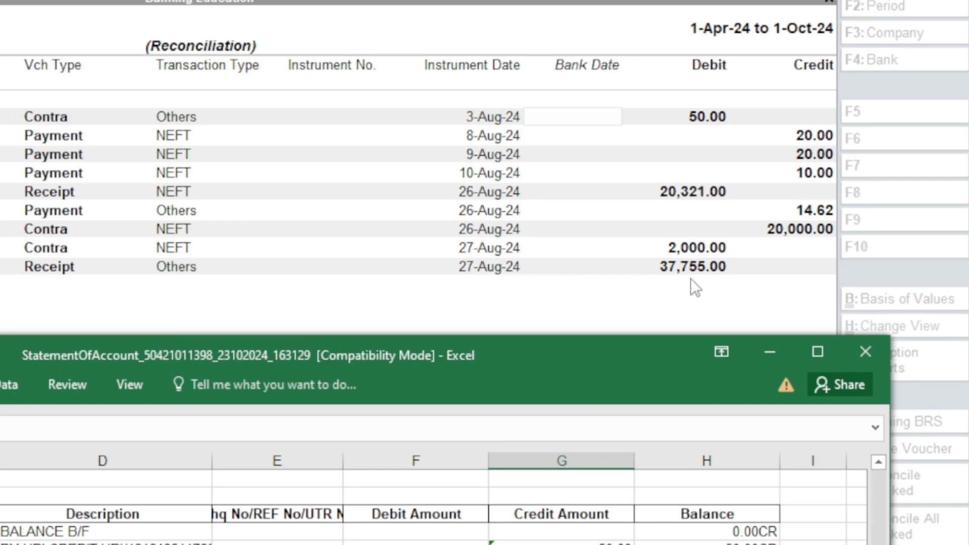
left_click_drag(630, 353, 615, 229)
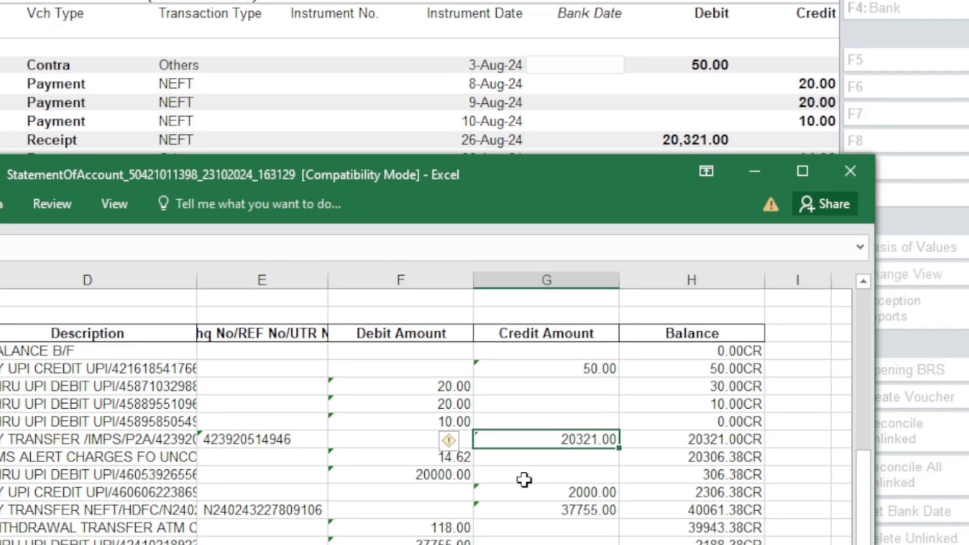
left_click(591, 515)
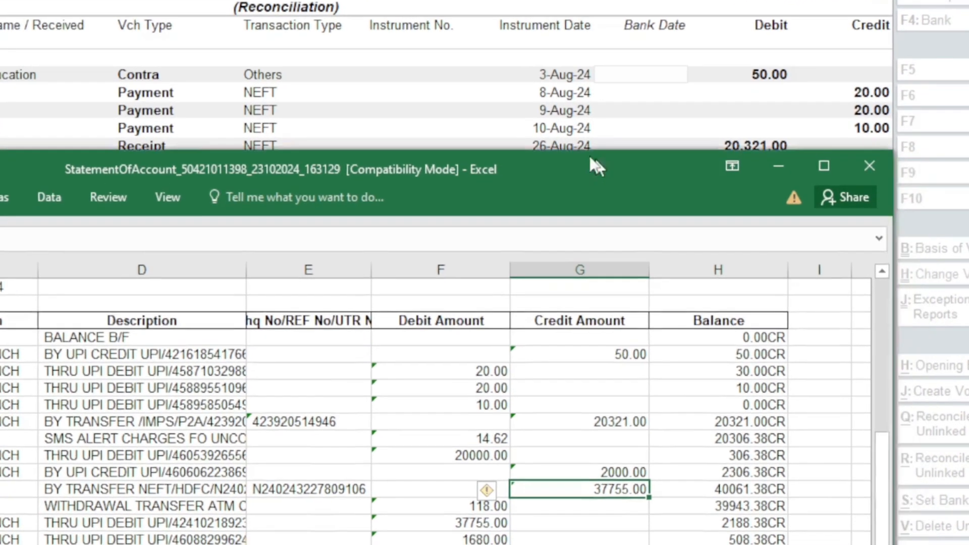
left_click_drag(596, 166, 291, 0)
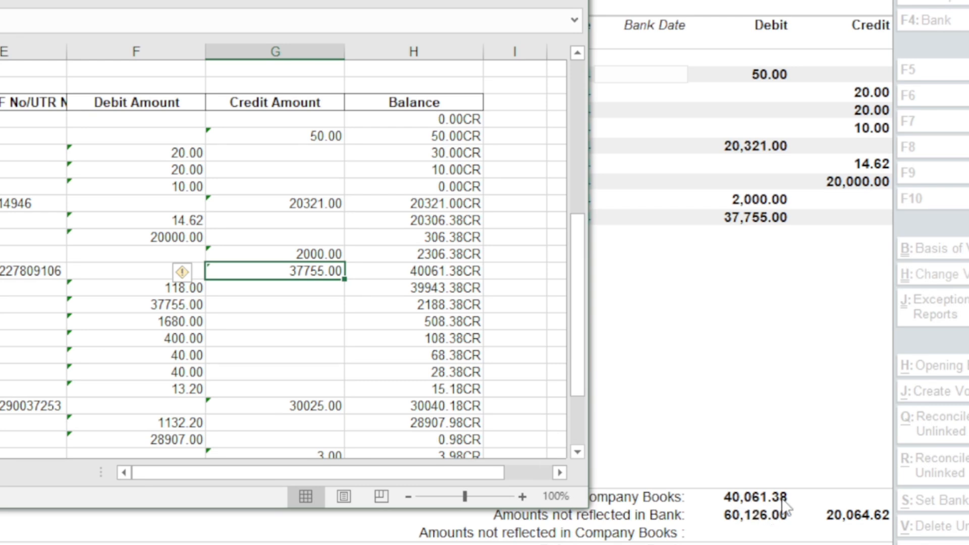
left_click_drag(373, 2, 277, 0)
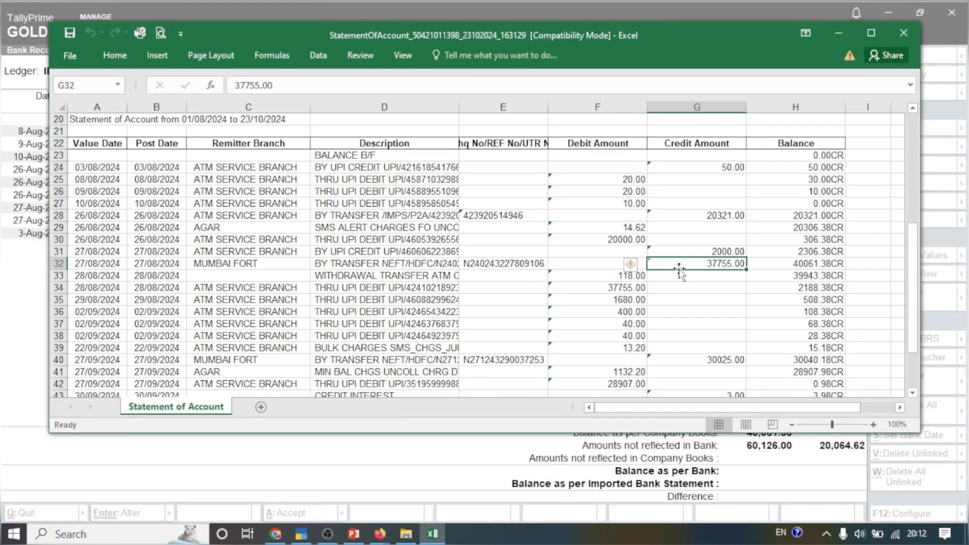
Step: Review the complete account statement from 01/08/2024 to 23/10/2024 in Excel and close the workbook
left_click_drag(675, 38, 715, 103)
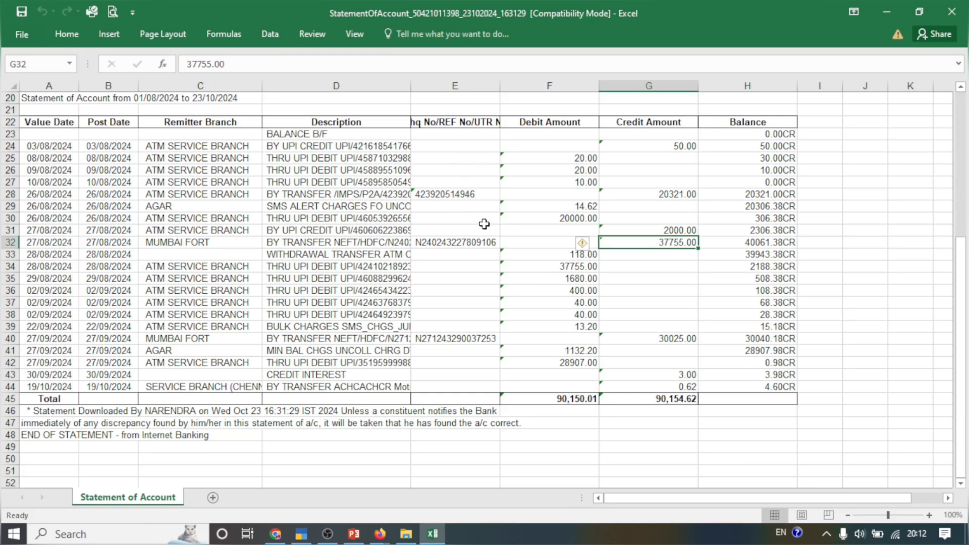
scroll(484, 224, "up", 4)
scroll(484, 224, "down", 4)
left_click_drag(643, 10, 557, 68)
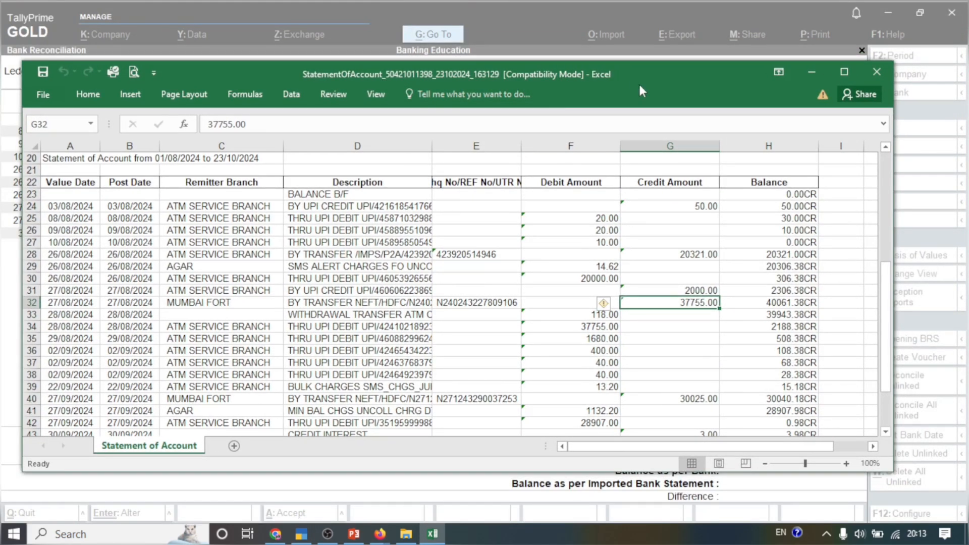
left_click_drag(647, 71, 619, 60)
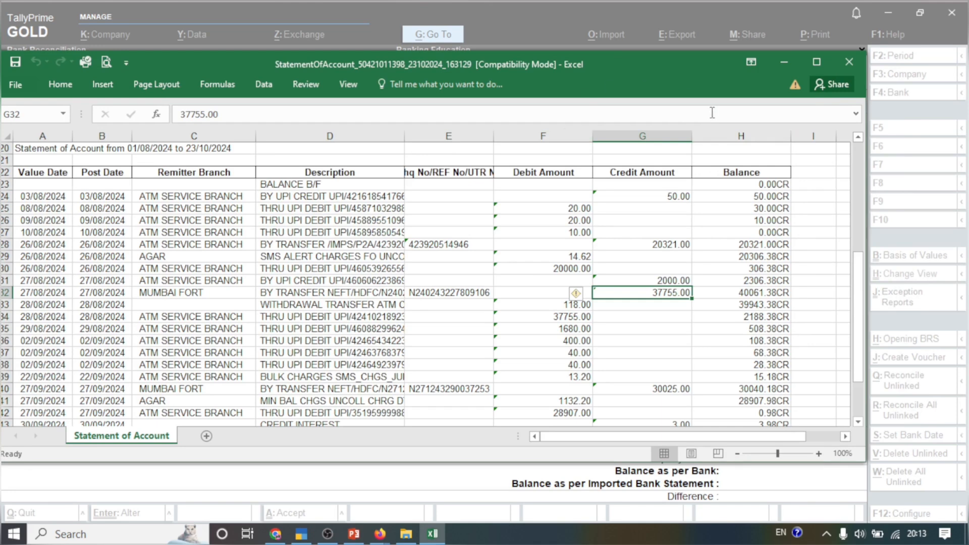
left_click(849, 63)
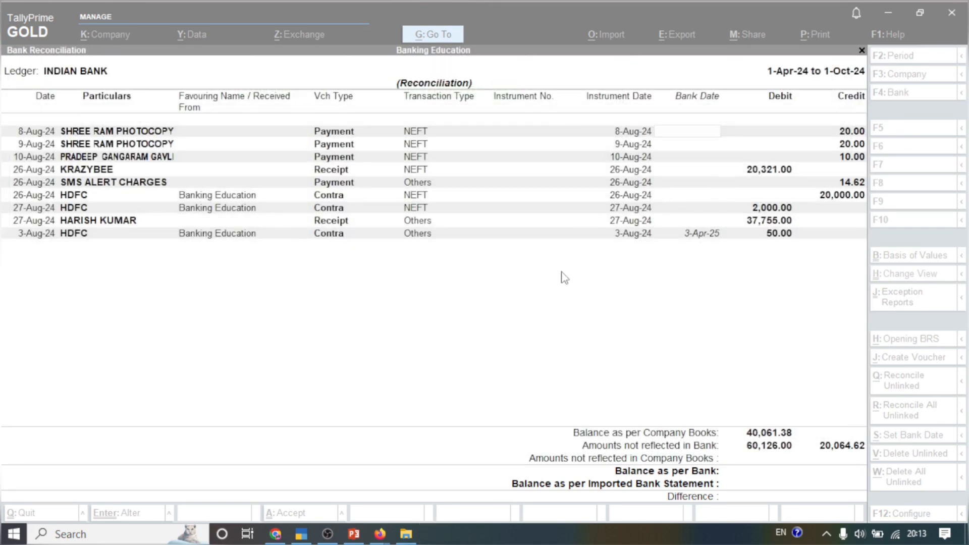
Step: Copy the statement's folder path F:\Inidan Bank from File Explorer and return to TallyPrime
left_click(605, 42)
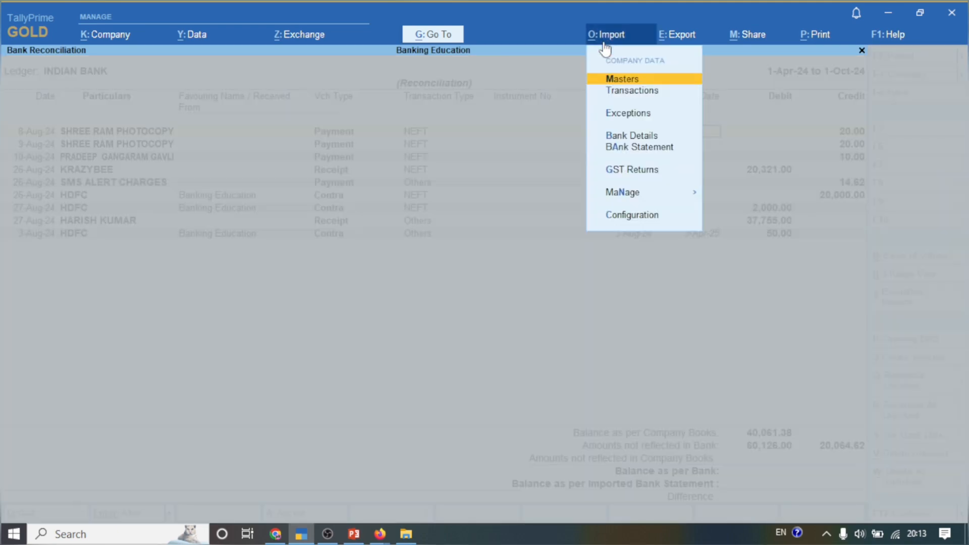
left_click(405, 536)
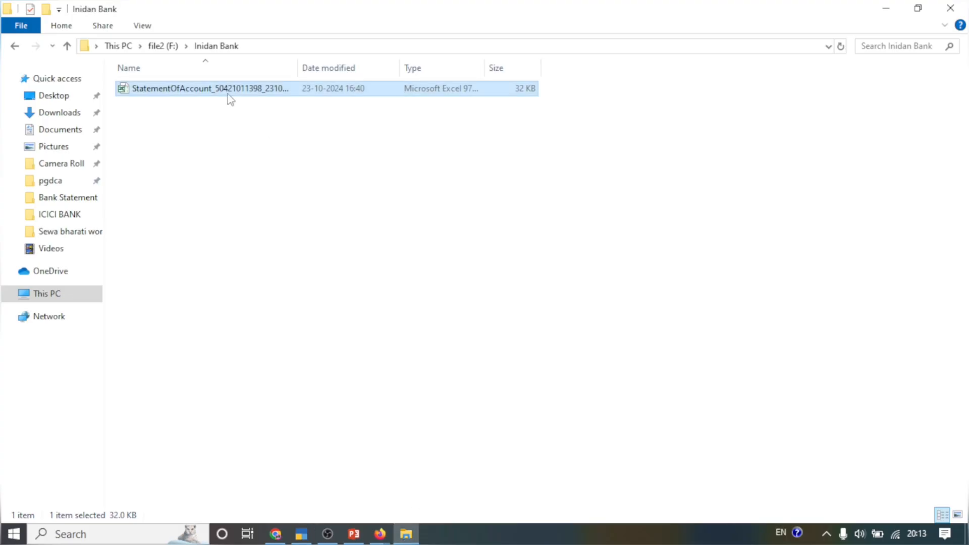
left_click(269, 47)
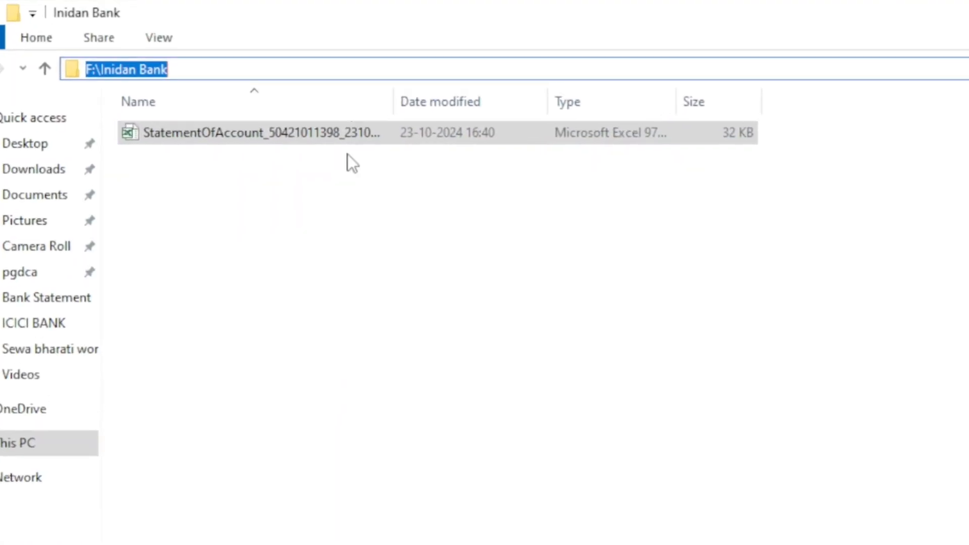
left_click(264, 228)
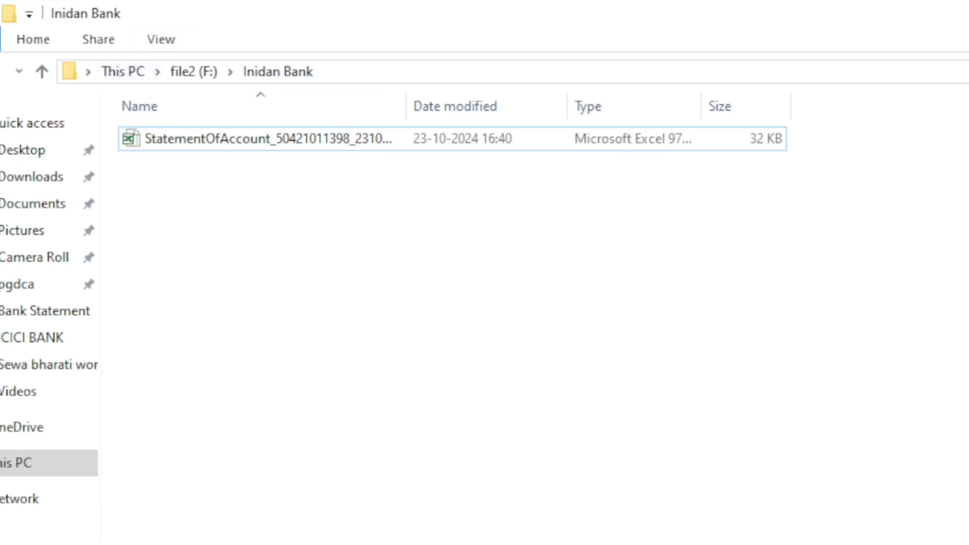
left_click(301, 533)
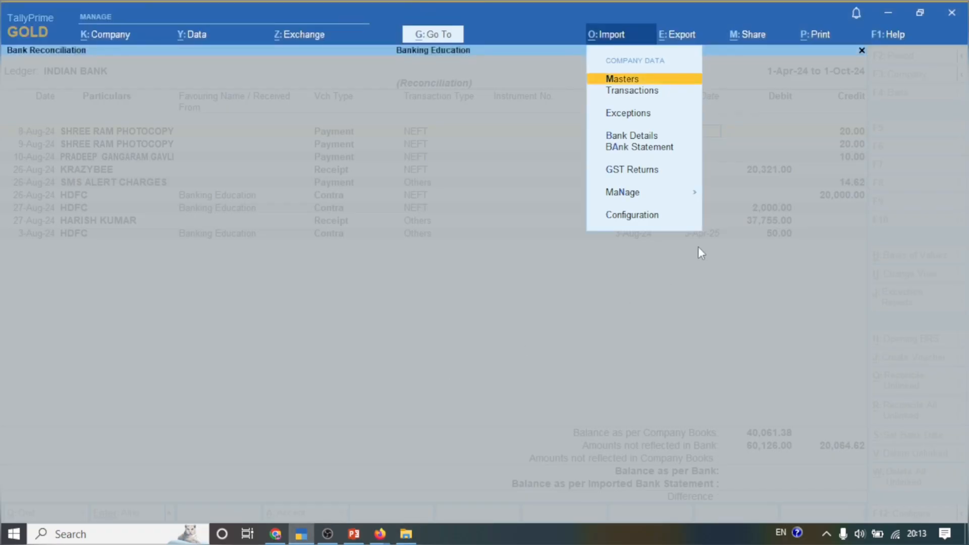
Step: Start a bank statement import and set its file path to F:\Inidan Bank
left_click(640, 148)
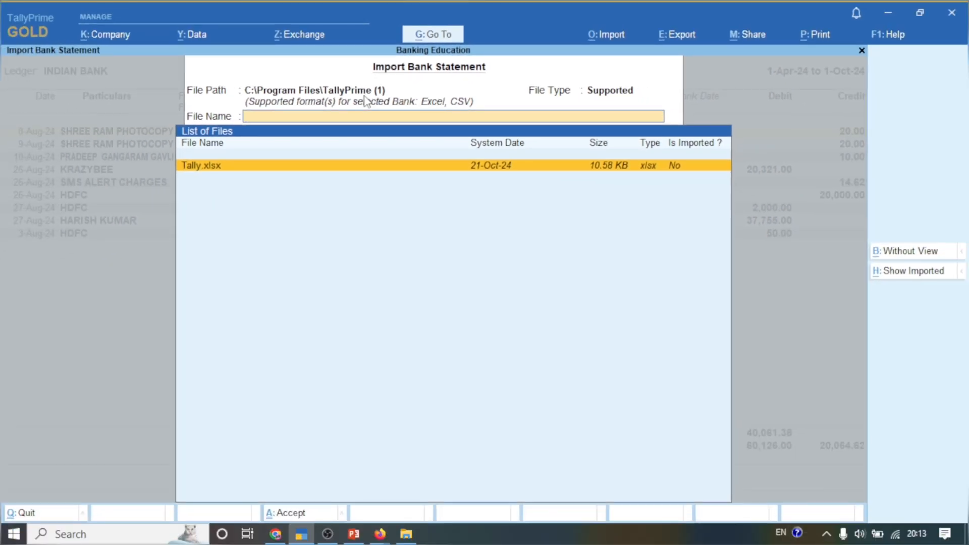
key("BackSpace")
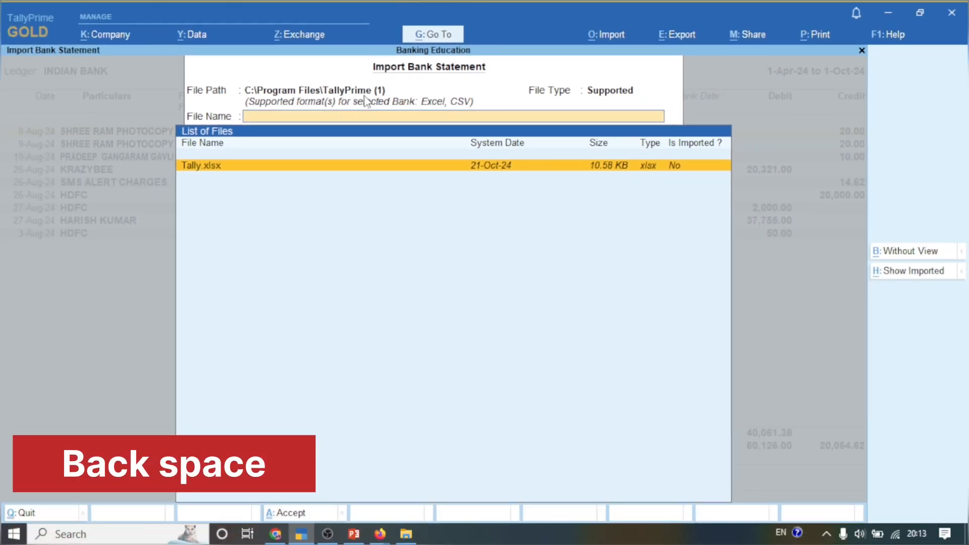
key("BackSpace")
key("BackSpace")
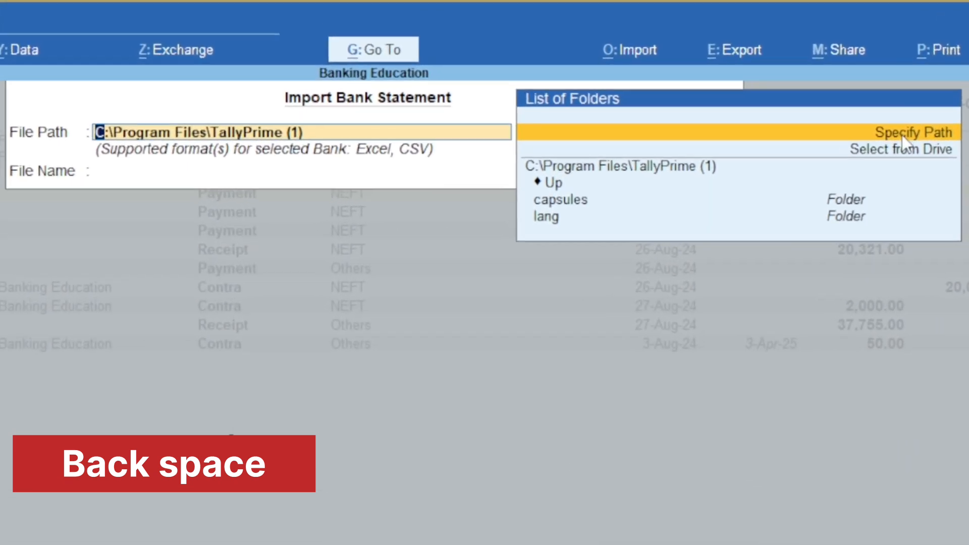
left_click(902, 135)
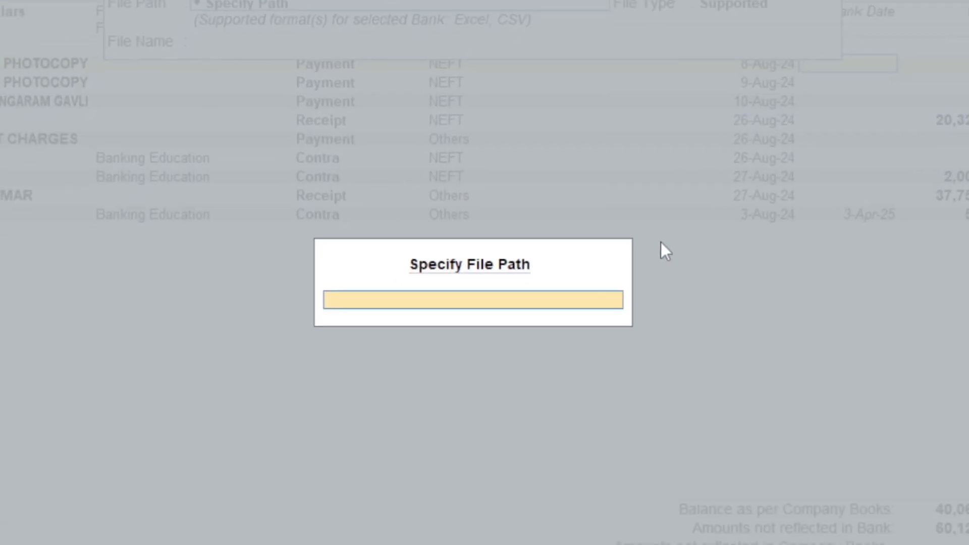
key("ctrl+alt+v")
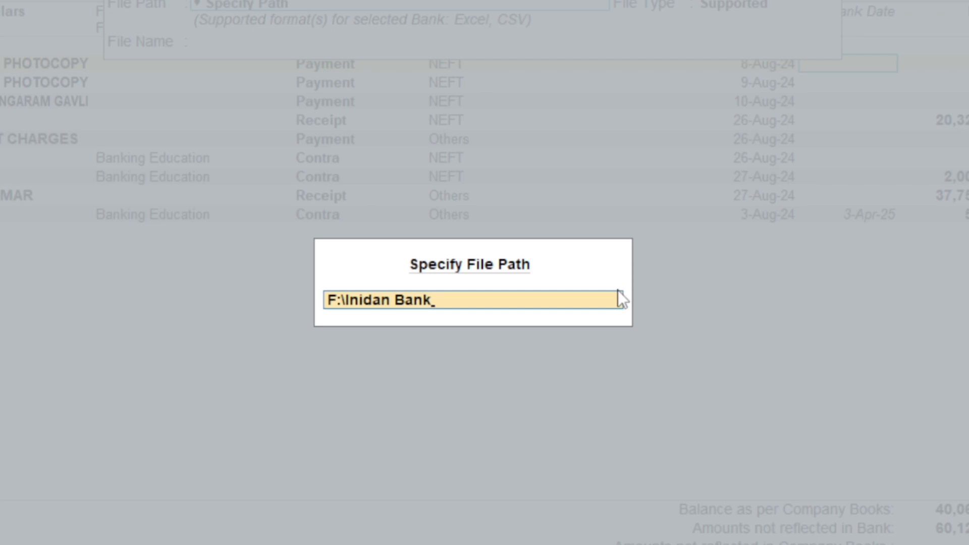
key("Return")
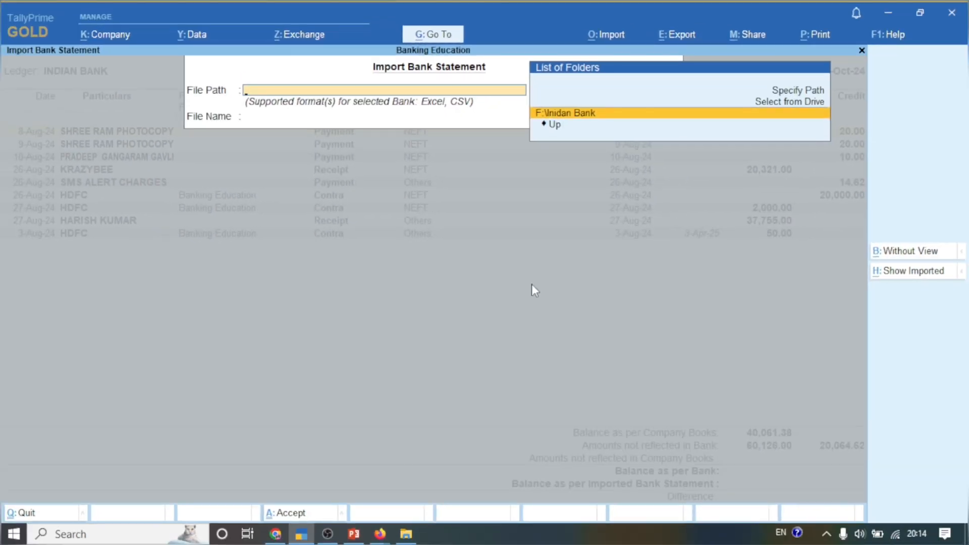
key("Return")
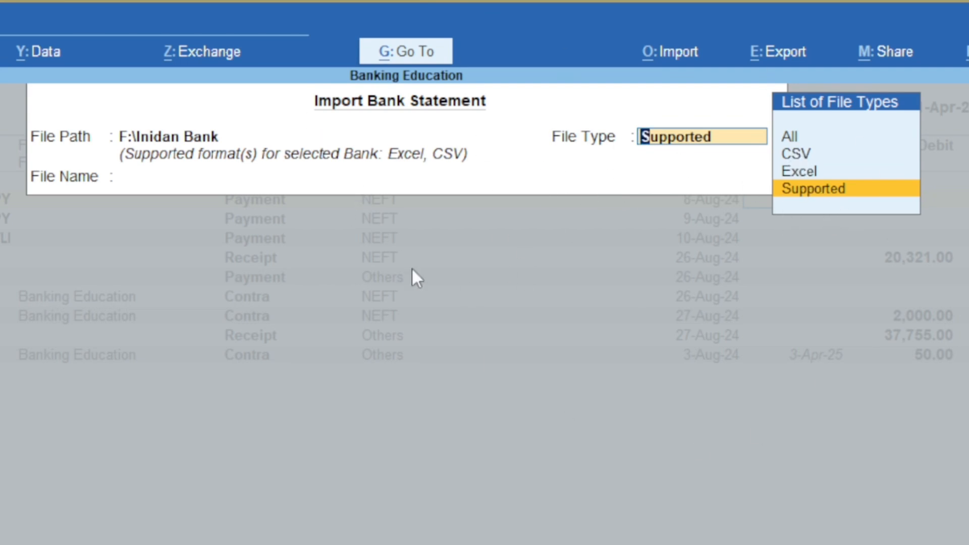
Step: Keep the Supported file type, load the account statement file and import its entries into the INDIAN BANK ledger
key("Return")
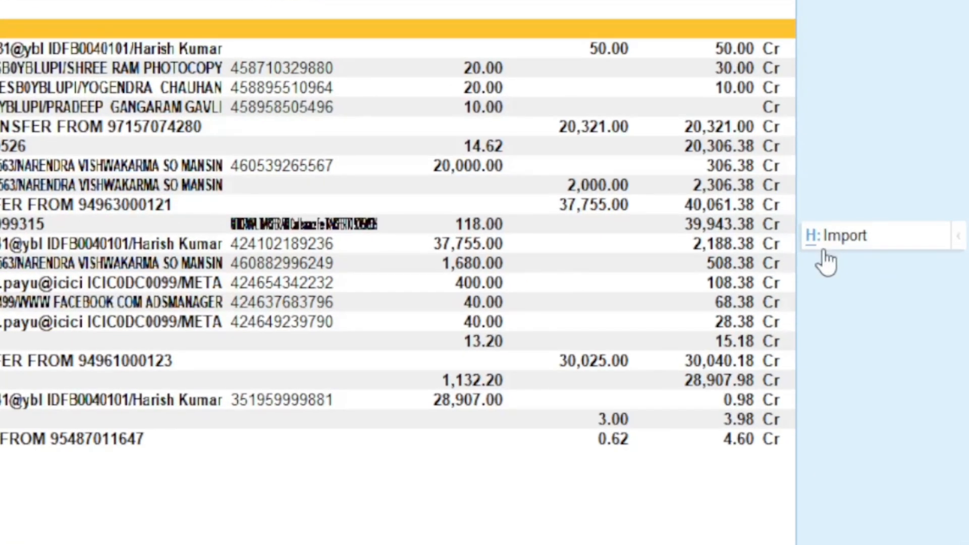
key("alt+h")
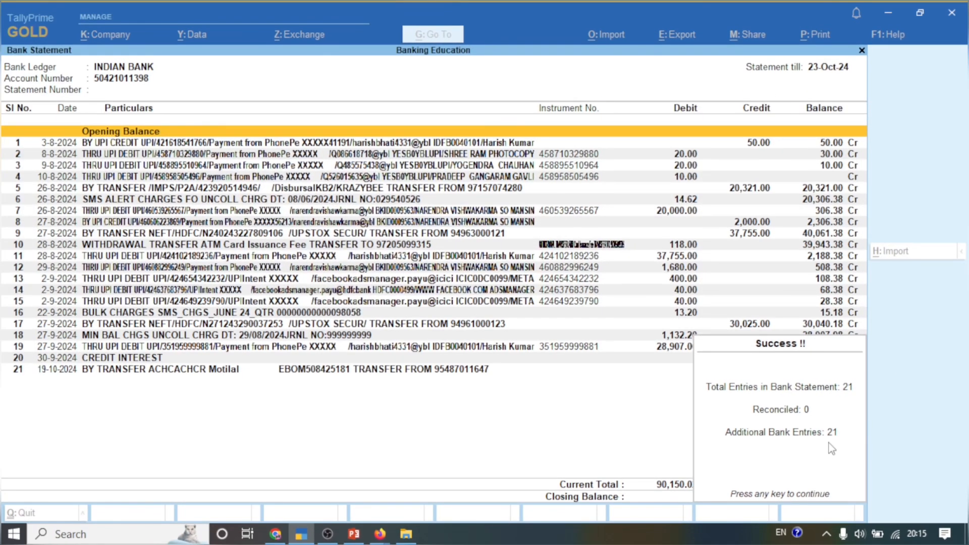
key("Return")
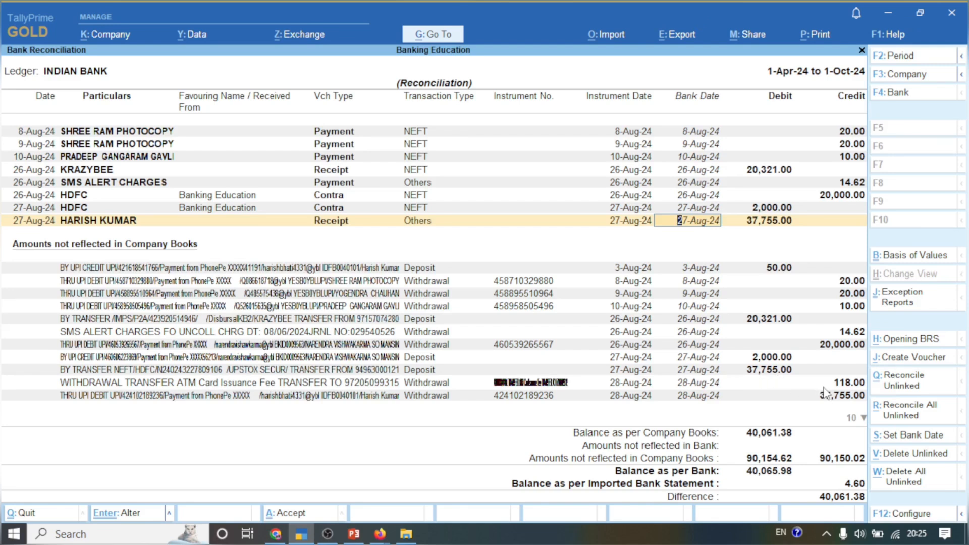
Step: Create a payment voucher from the unlinked 28-Aug-24 ATM card issuance fee entry of 118.00
left_click(720, 387)
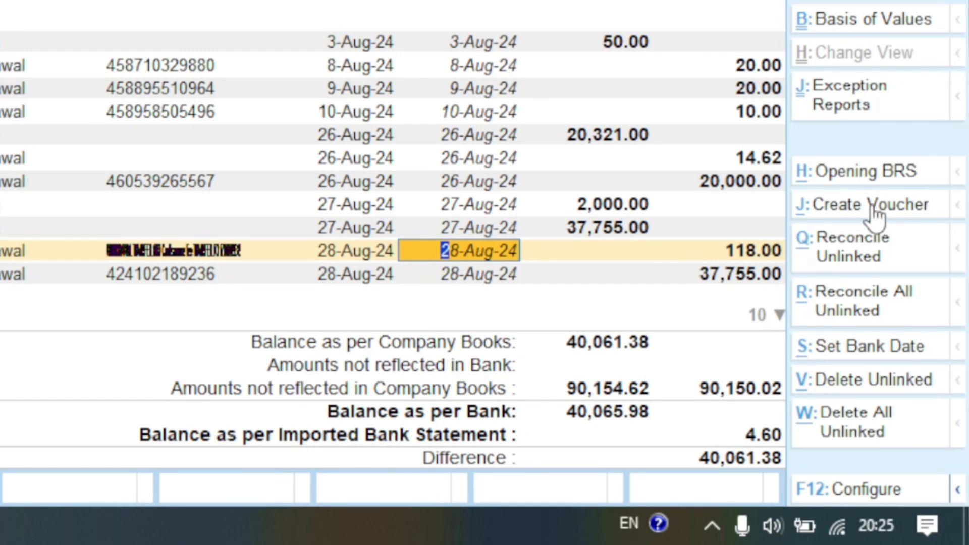
key("alt+j")
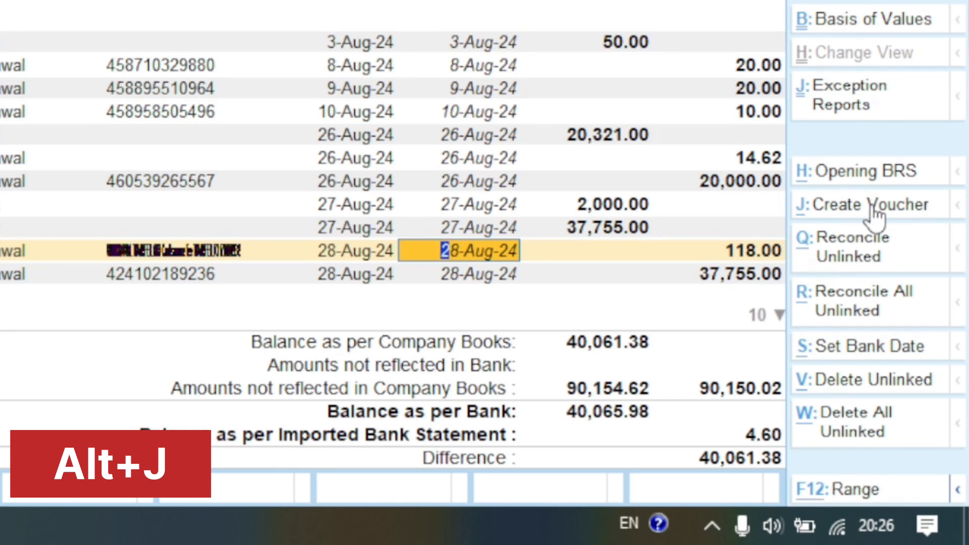
left_click(872, 207)
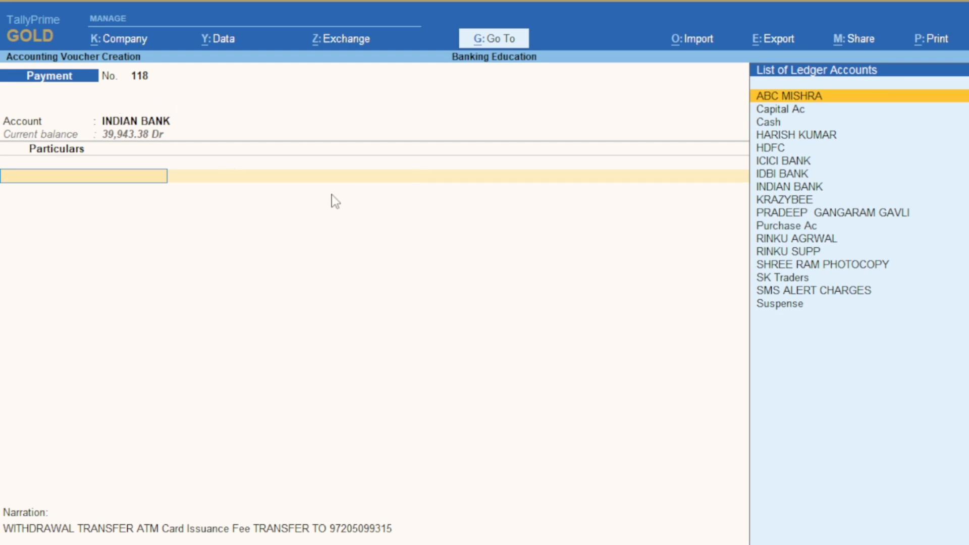
Step: Create a Bank Charges ledger under Indirect Expenses and use it as the payment voucher's particulars
type("Ban")
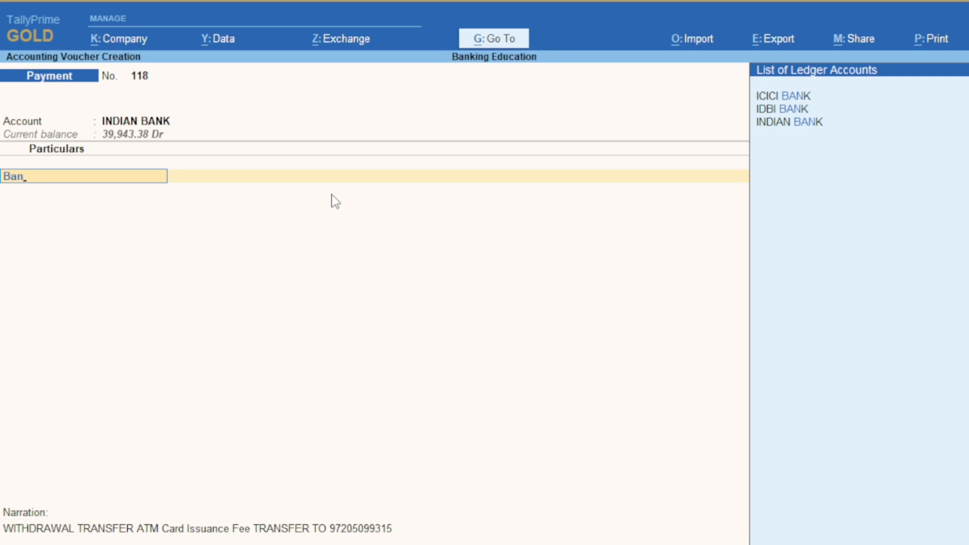
key("alt+c")
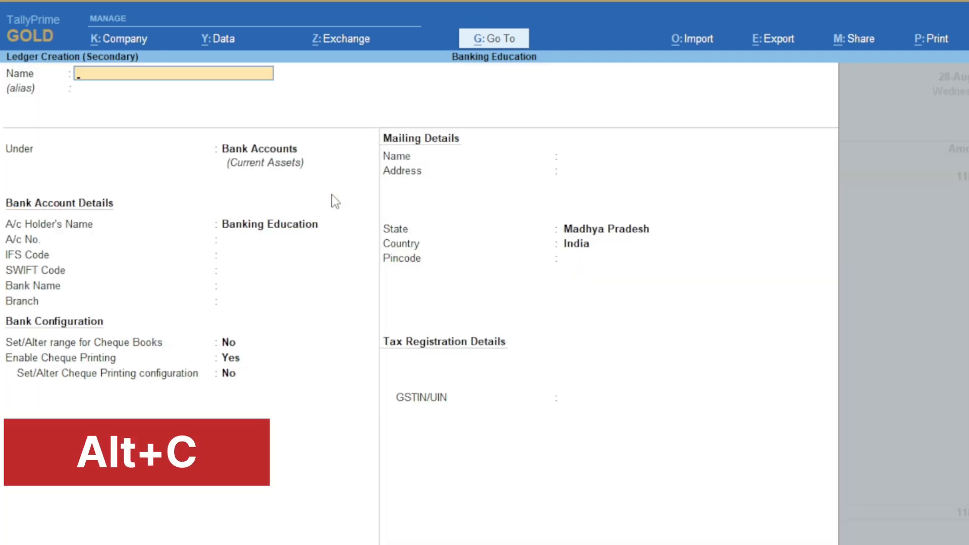
type("Bank Charges")
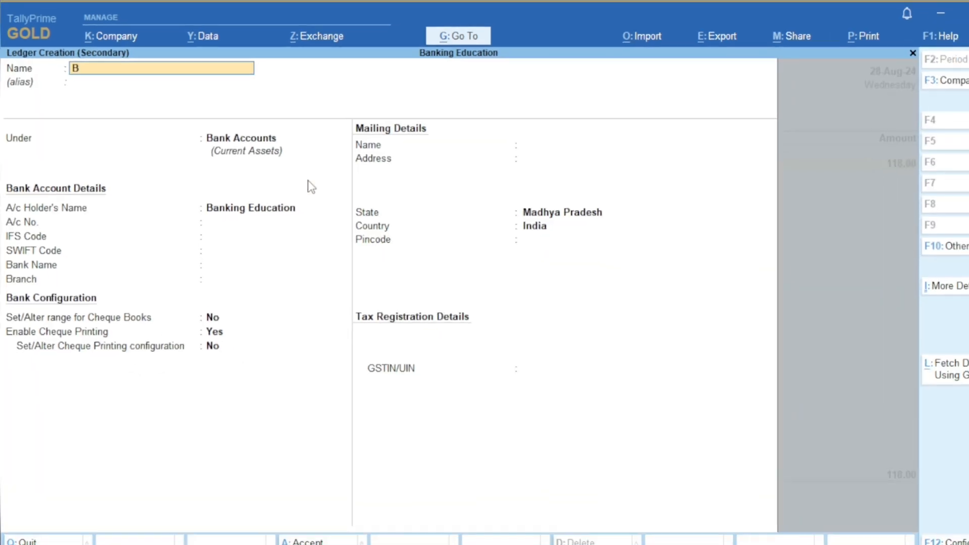
key("Return")
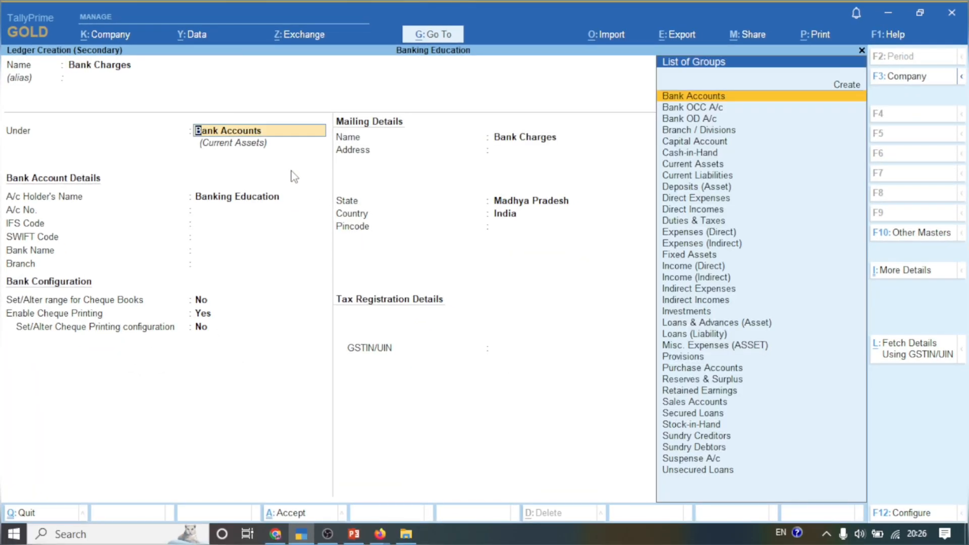
type("Ind")
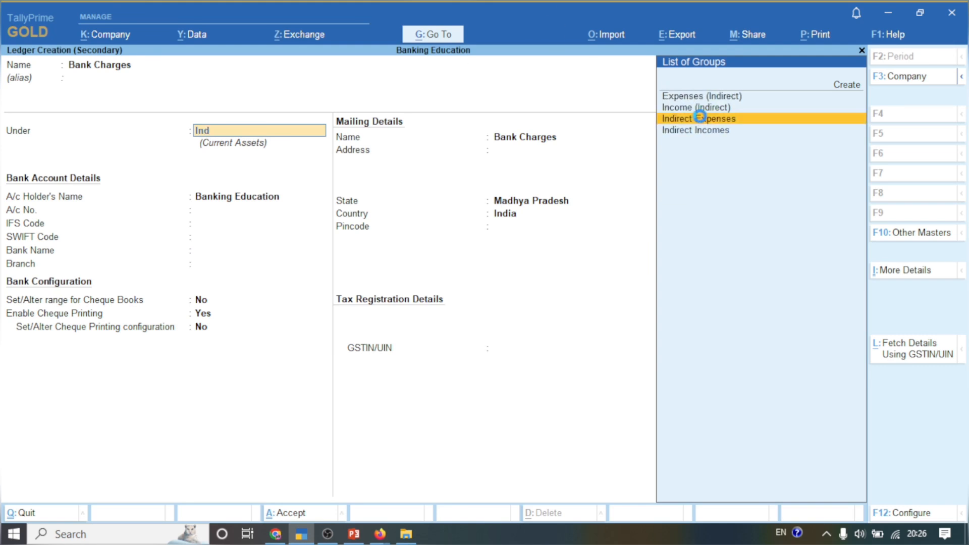
left_click(701, 119)
key("Return")
key("Return")
key("Return")
key("Return")
key("Return")
key("Return")
key("Return")
key("Return")
key("Return")
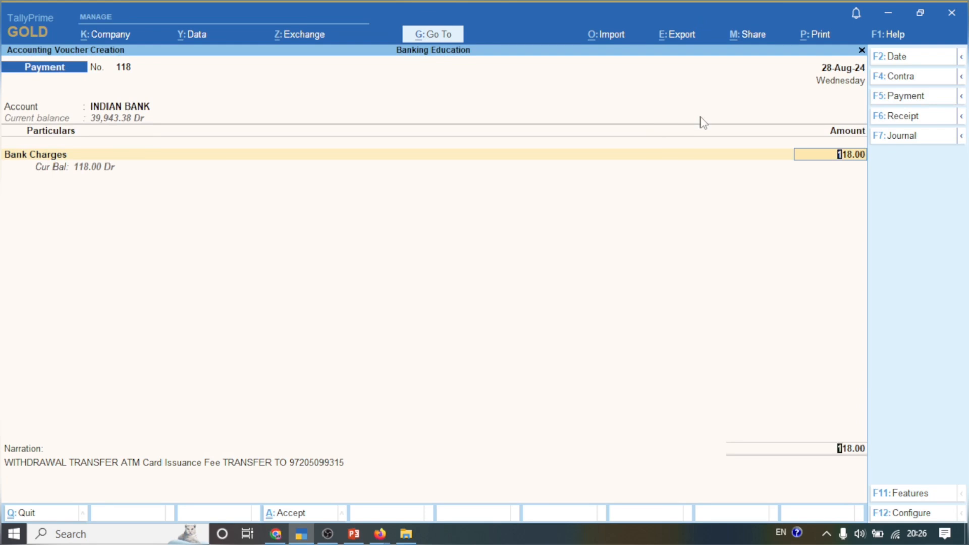
Step: Keep the 118.00 amount, the Cheque bank allocation and the narration, and save the bank charges payment voucher
key("Return")
key("Return")
key("Return")
key("Return")
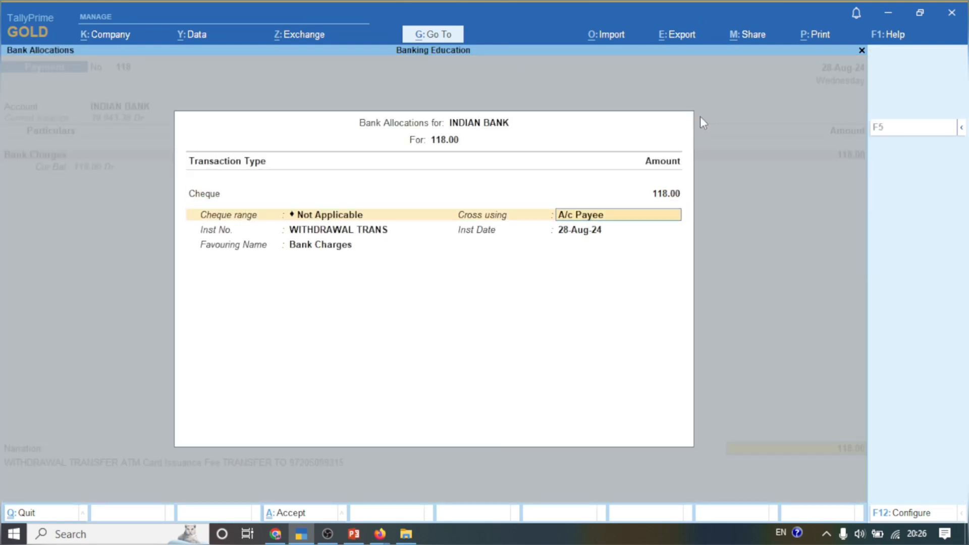
key("Return")
key("Return")
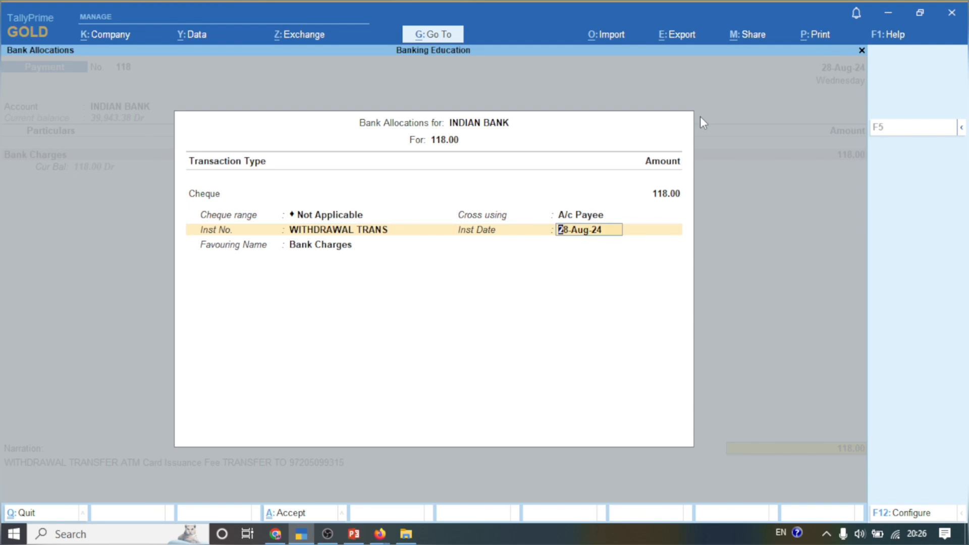
key("Return")
key("Return")
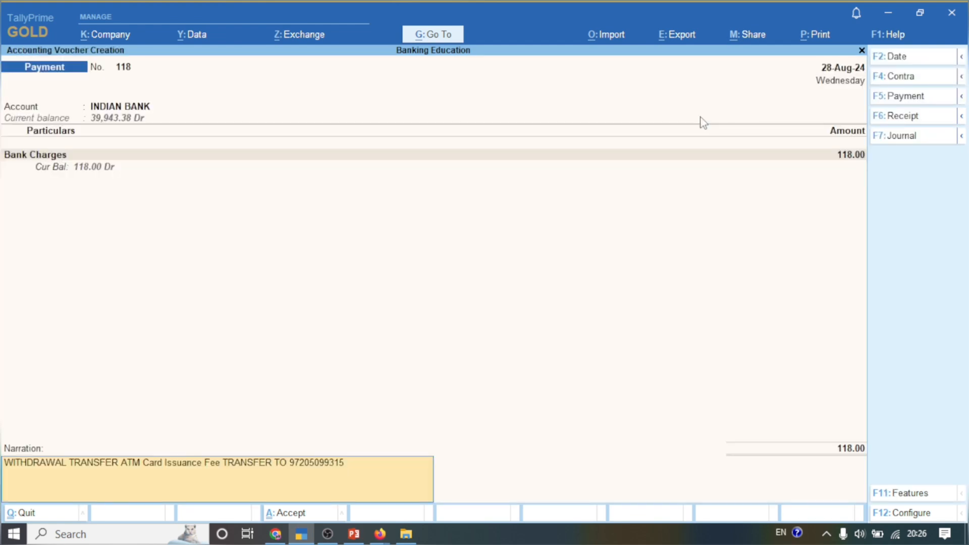
key("Return")
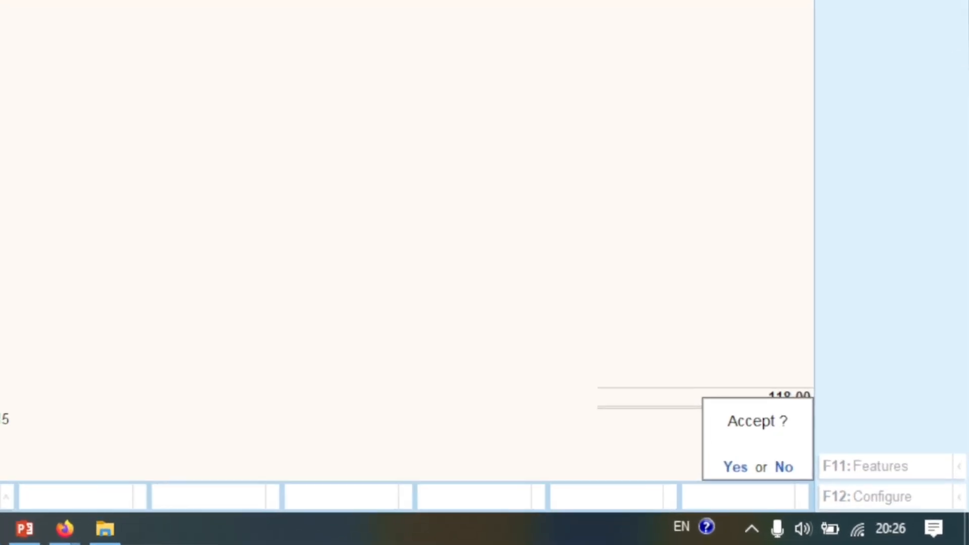
key("Return")
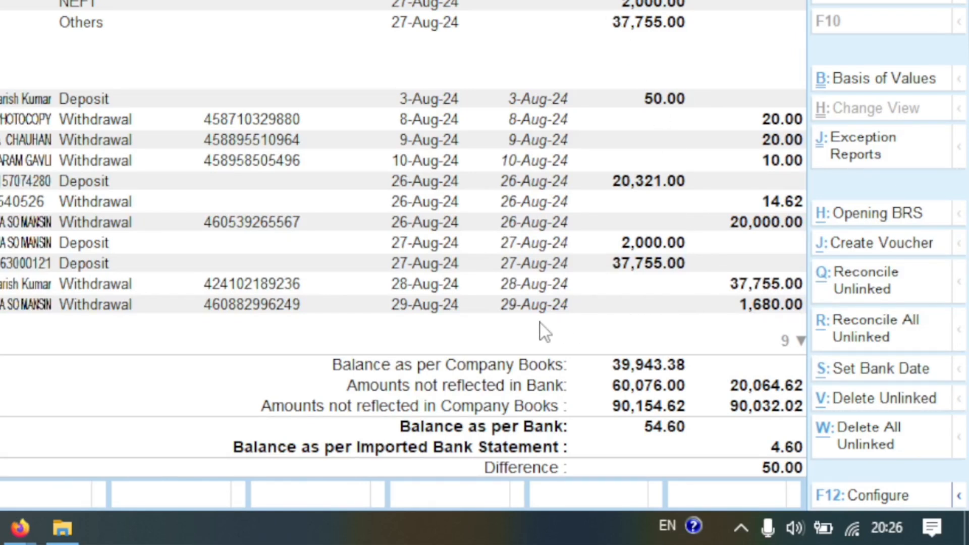
Step: Create a payment voucher from the unlinked 28-Aug-24 withdrawal of 37,755.00 and select the ledger of the payee named in the narration
left_click(534, 282)
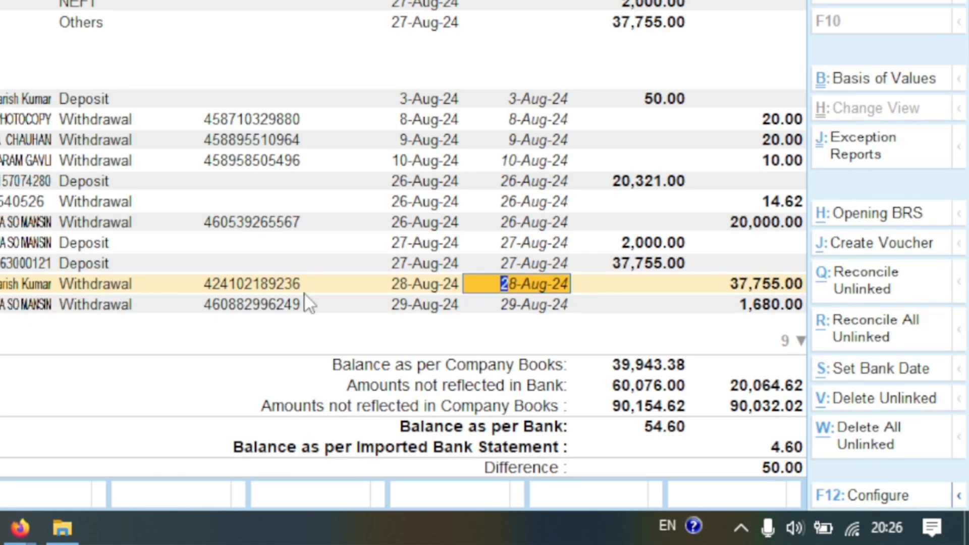
left_click(535, 304)
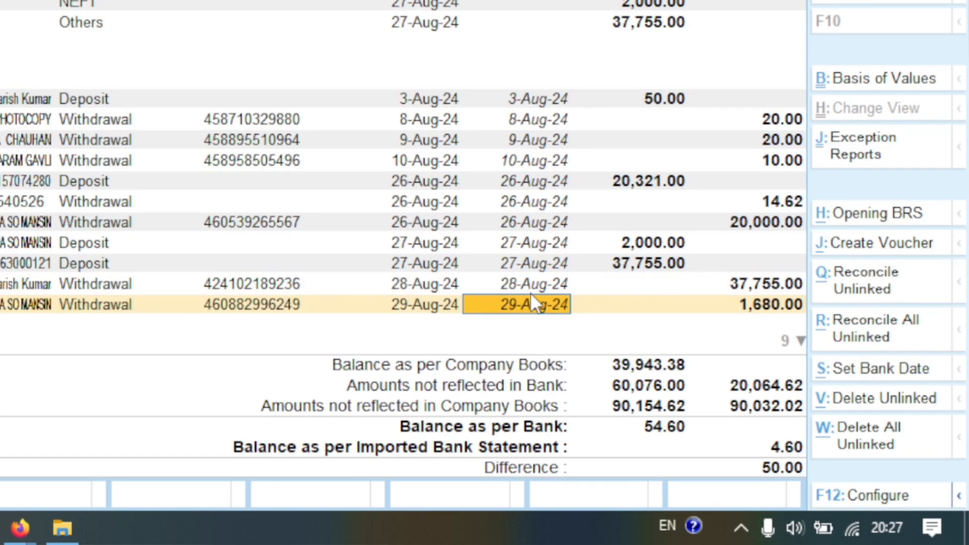
key("Up")
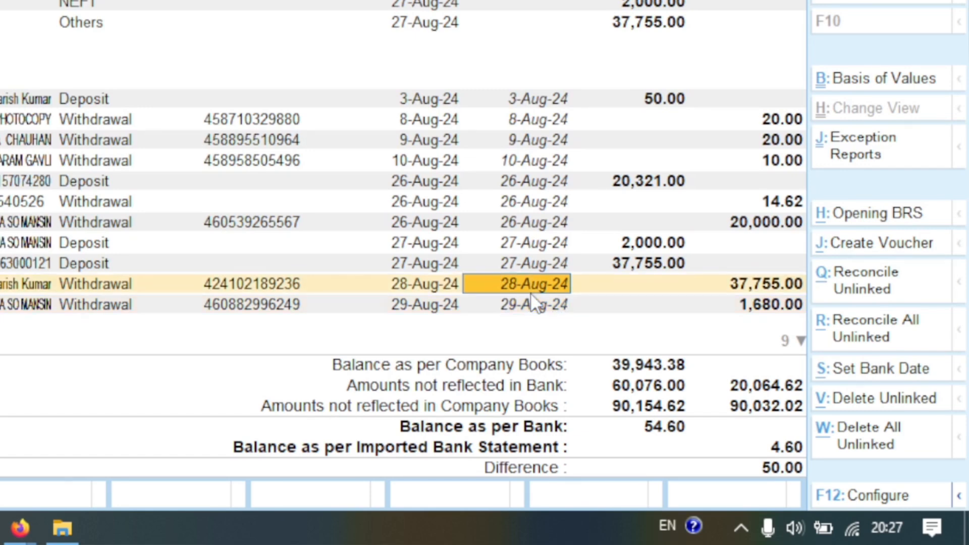
left_click(842, 250)
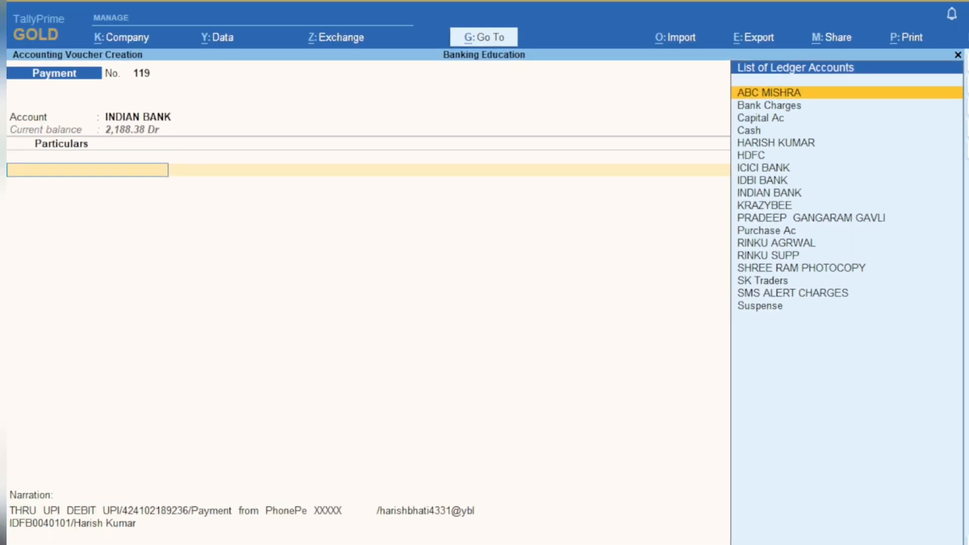
type("Ha")
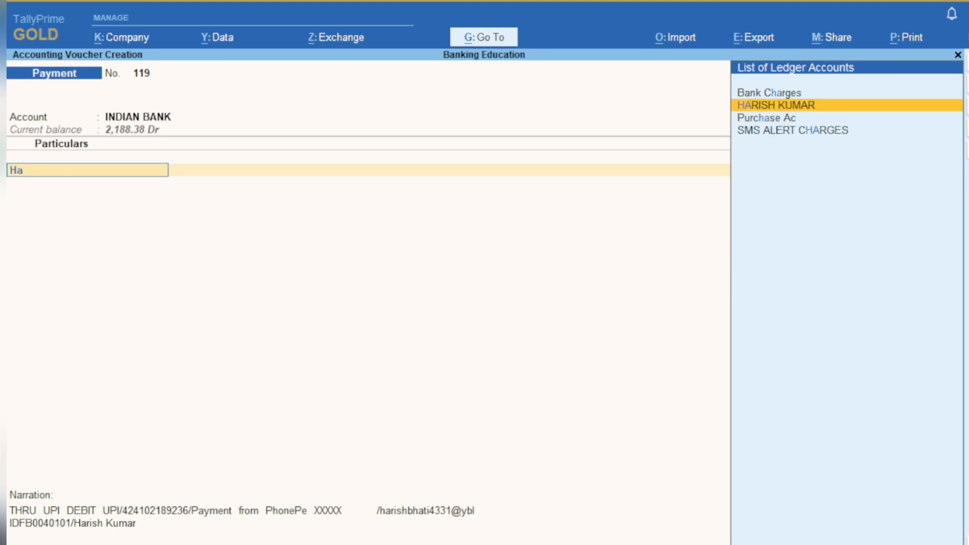
key("Return")
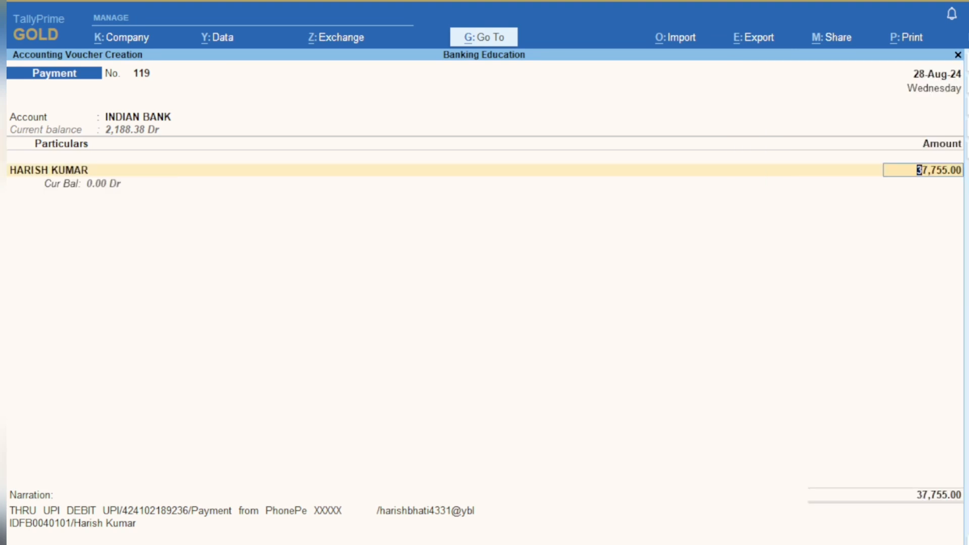
Step: Keep the 37,755.00 amount with its Cheque bank allocation dated 28-Aug-24 and save the payment voucher
key("Return")
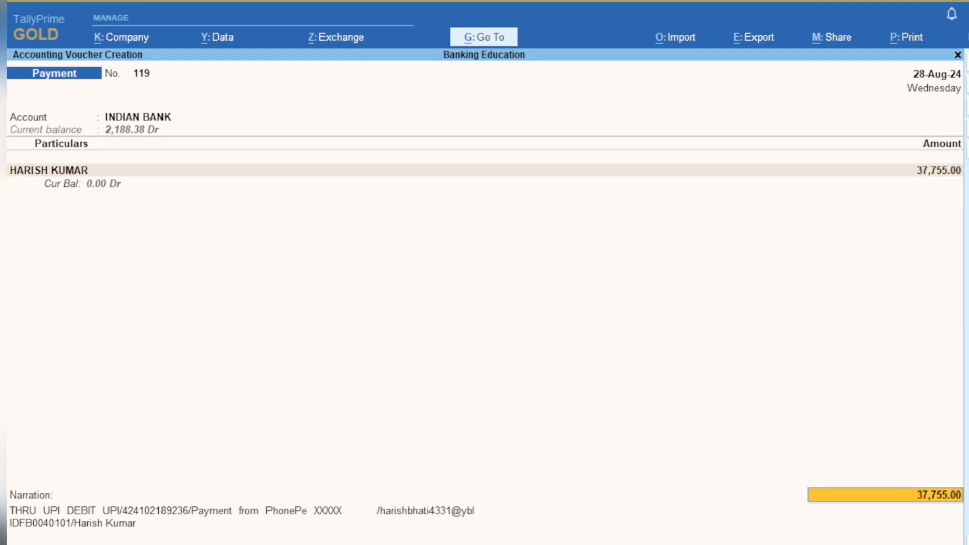
key("Return")
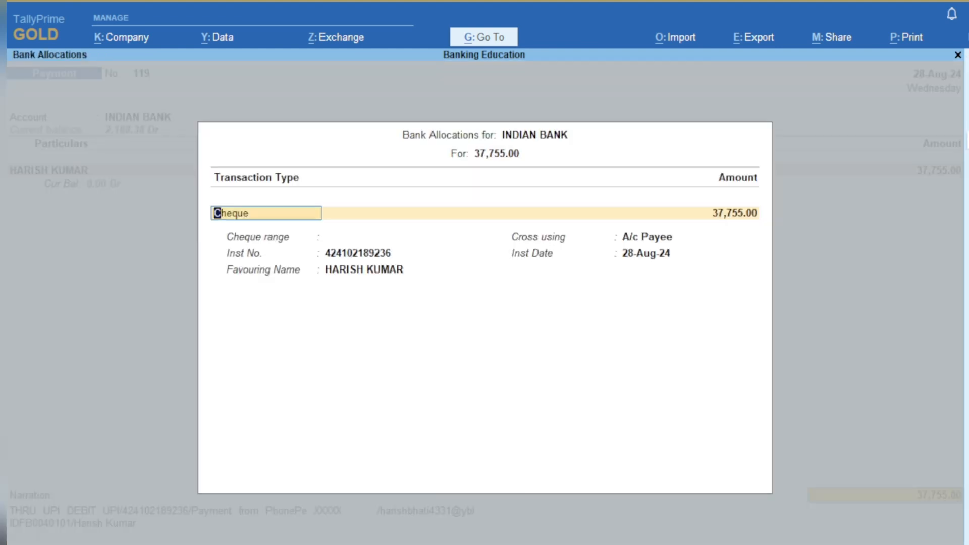
key("Return")
key("Return")
key("Return")
key("Return")
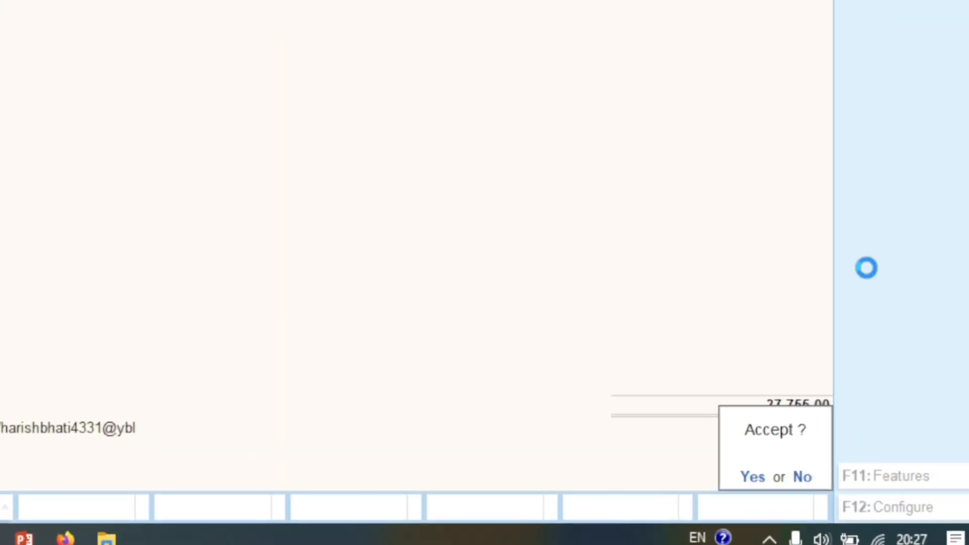
key("Return")
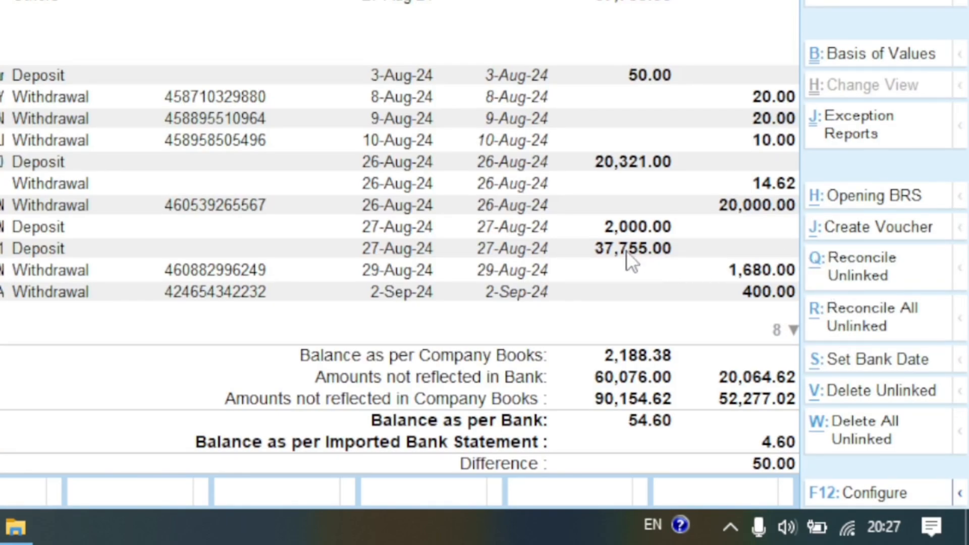
Step: Create a payment voucher from the unlinked 29-Aug-24 withdrawal of 1,680.00 and book it to the Suspense ledger
left_click(691, 274)
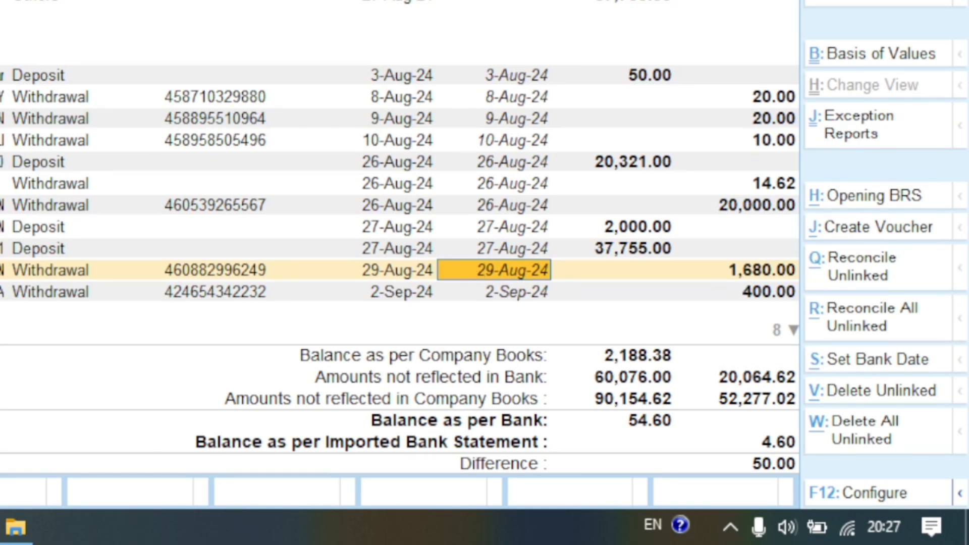
key("Down")
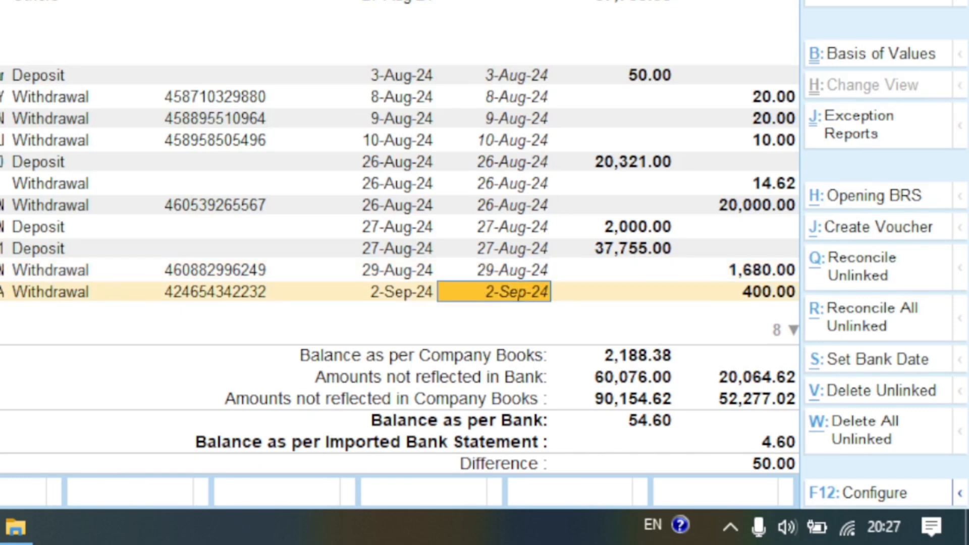
key("Up")
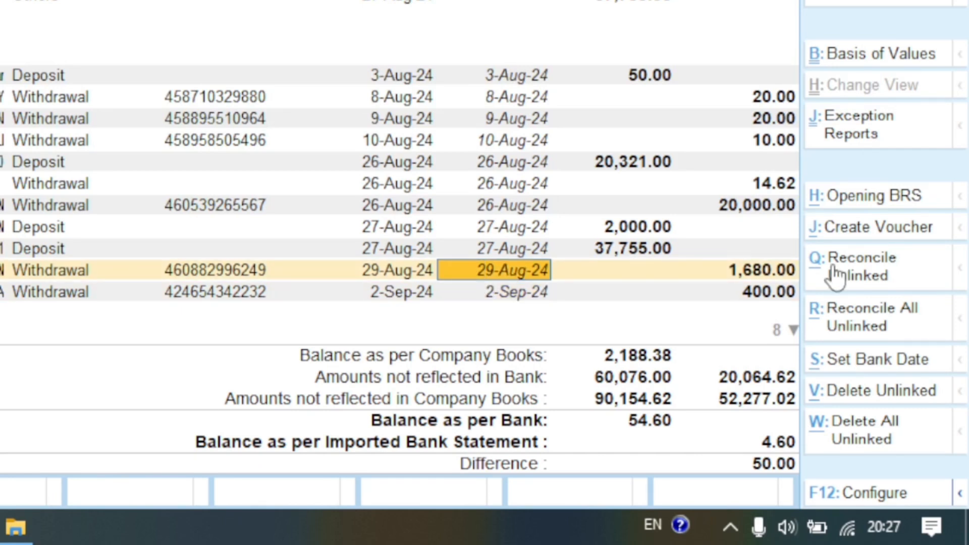
left_click(854, 235)
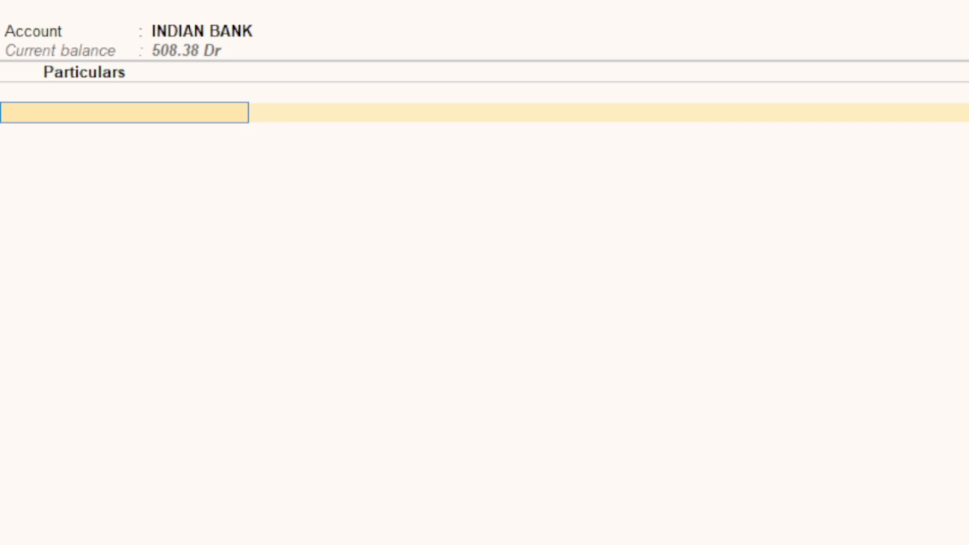
key("Return")
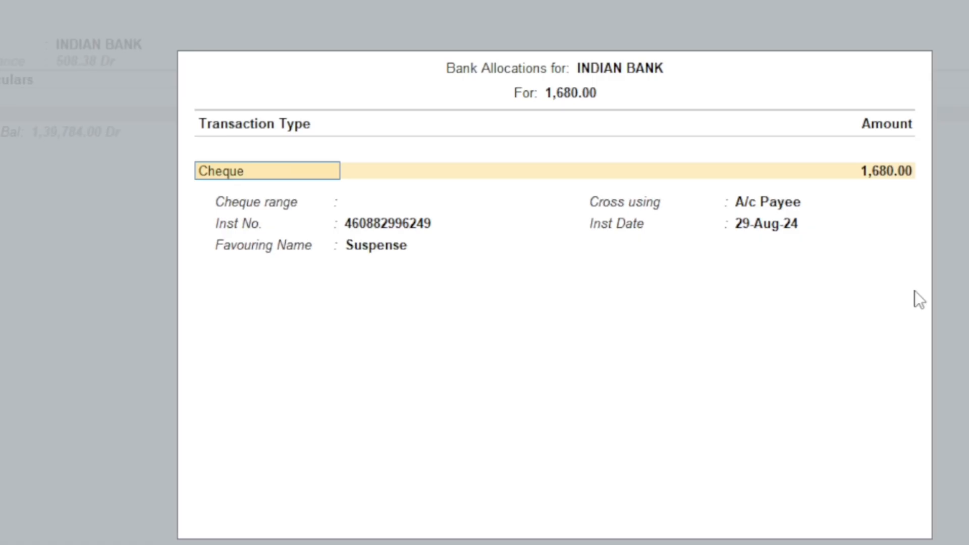
Step: Keep the Cheque bank allocation and narration for the 1,680.00 Suspense payment and save the voucher
key("Return")
key("Return")
key("Return")
key("Return")
key("Return")
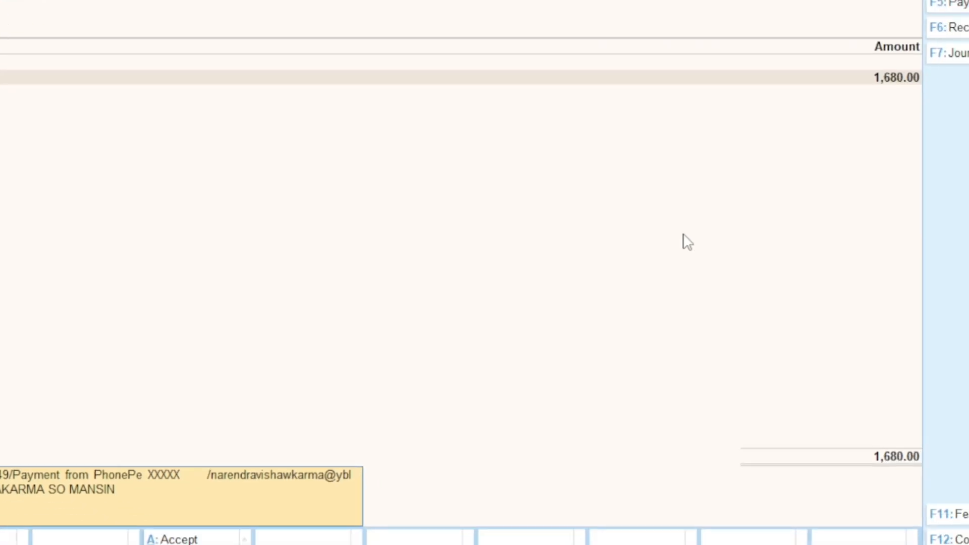
key("Return")
key("Return")
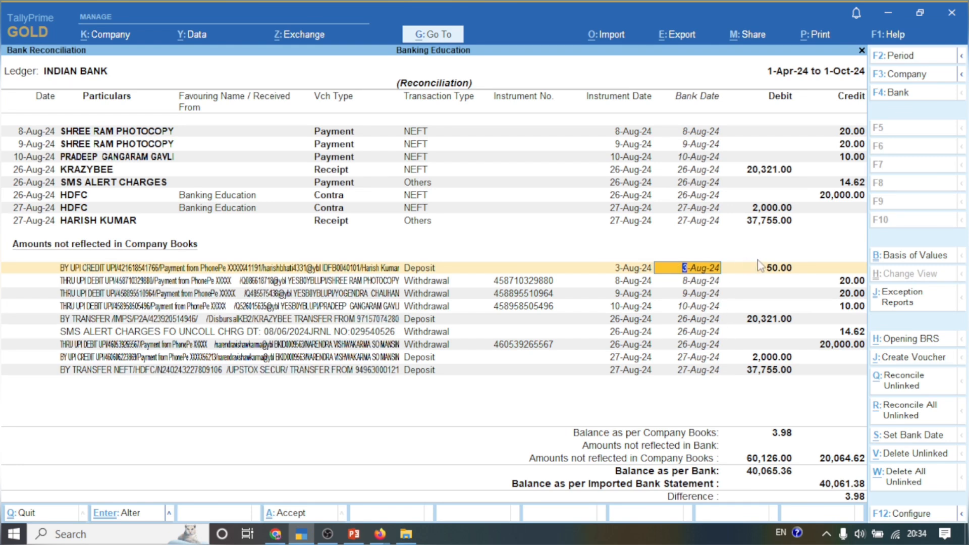
Step: Keep the bank dates of the listed statement entries, accept the reconciliation and reopen it for the INDIAN BANK ledger
key("Return")
key("Return")
key("Return")
key("Return")
key("Return")
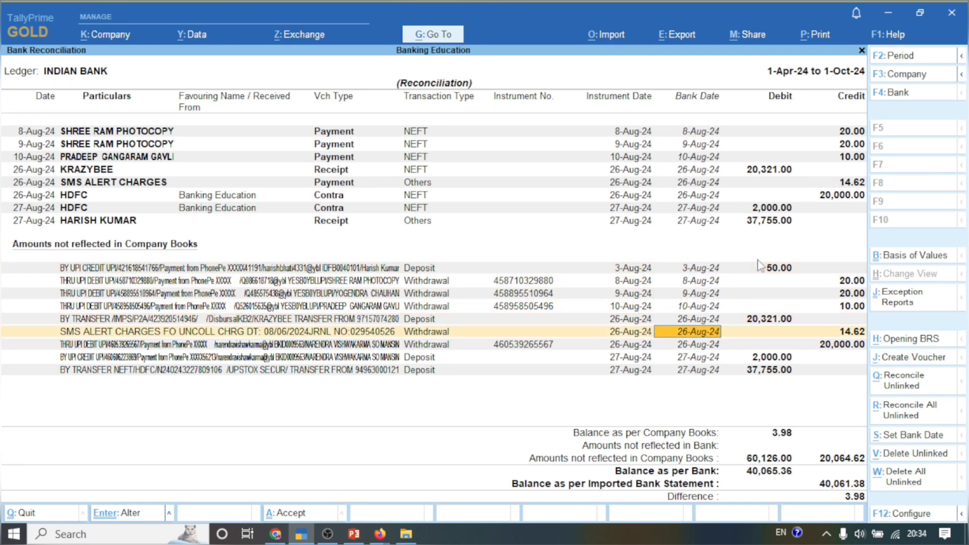
key("Return")
key("Return")
key("Return")
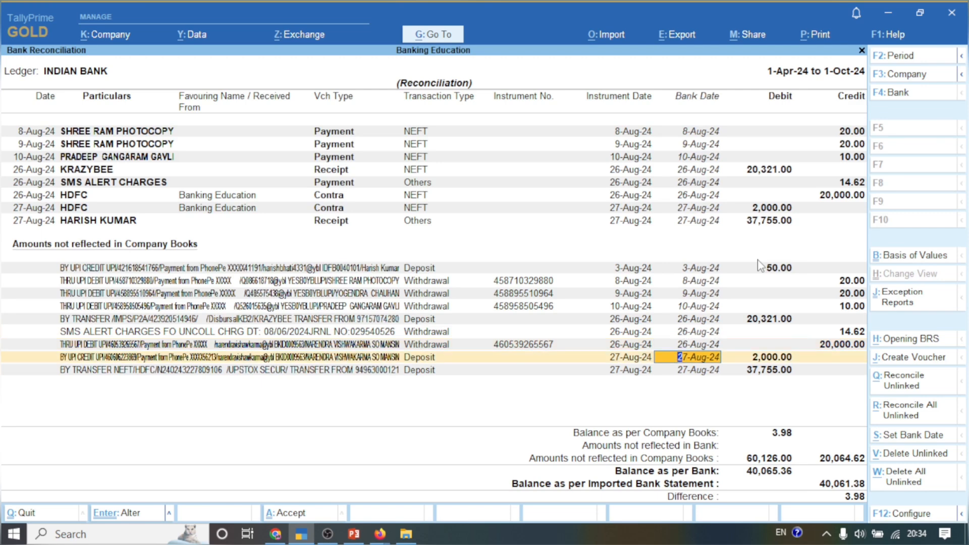
key("Return")
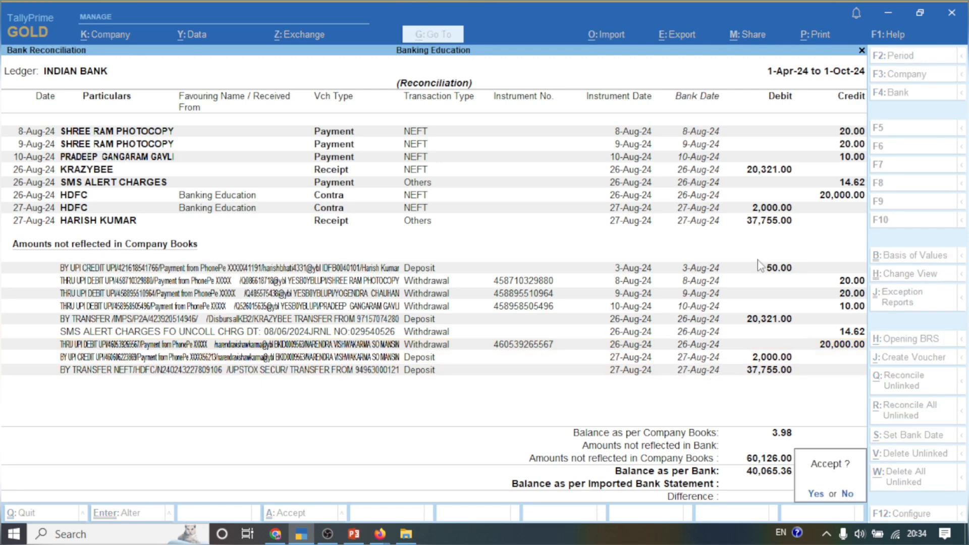
key("Return")
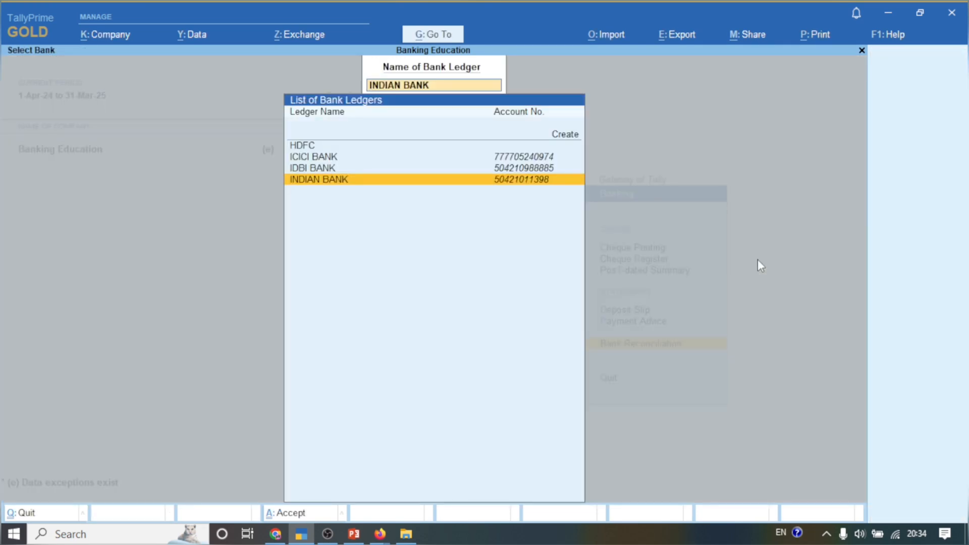
key("Return")
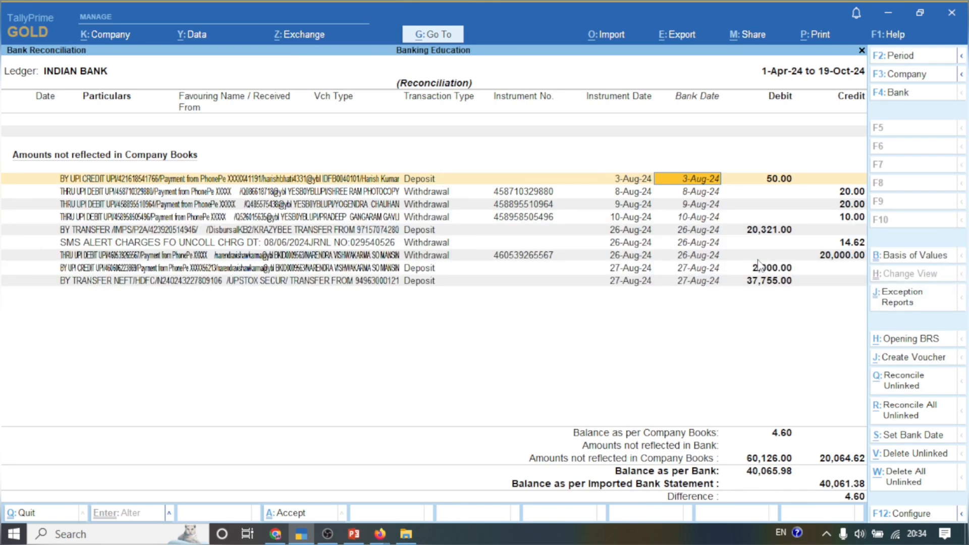
Step: Accept the bank reconciliation, leave it and open the ledger account book for INDIAN BANK
key("ctrl+a")
key("Escape")
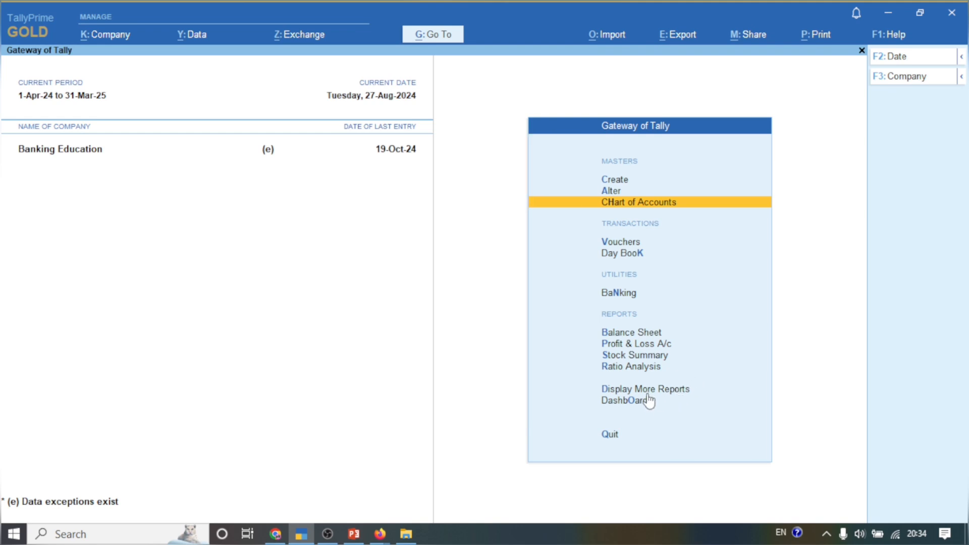
left_click(656, 391)
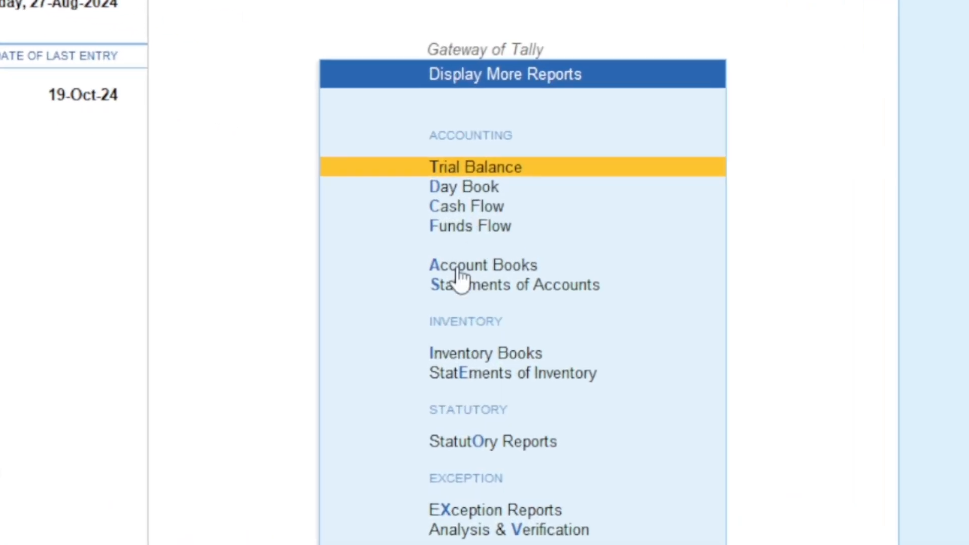
left_click(453, 268)
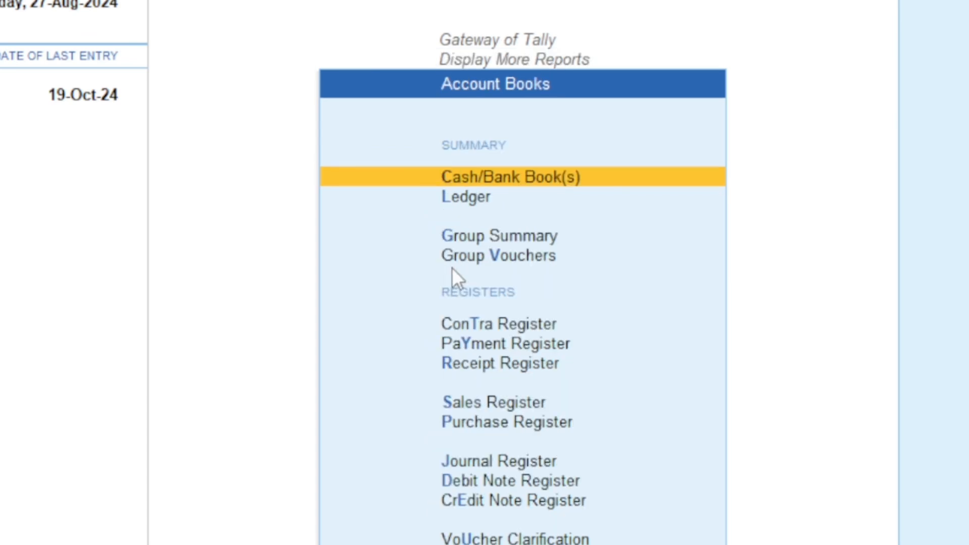
left_click(471, 201)
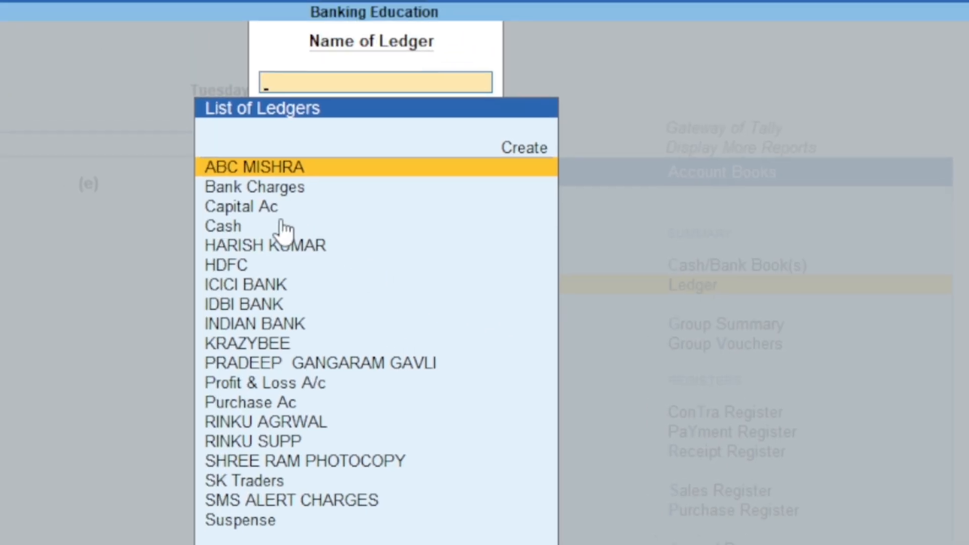
type("Ind")
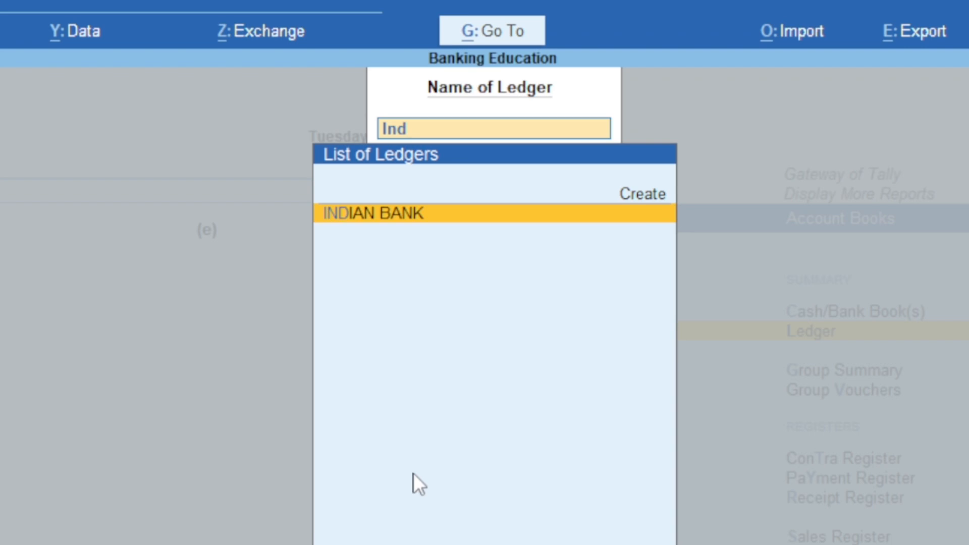
key("Return")
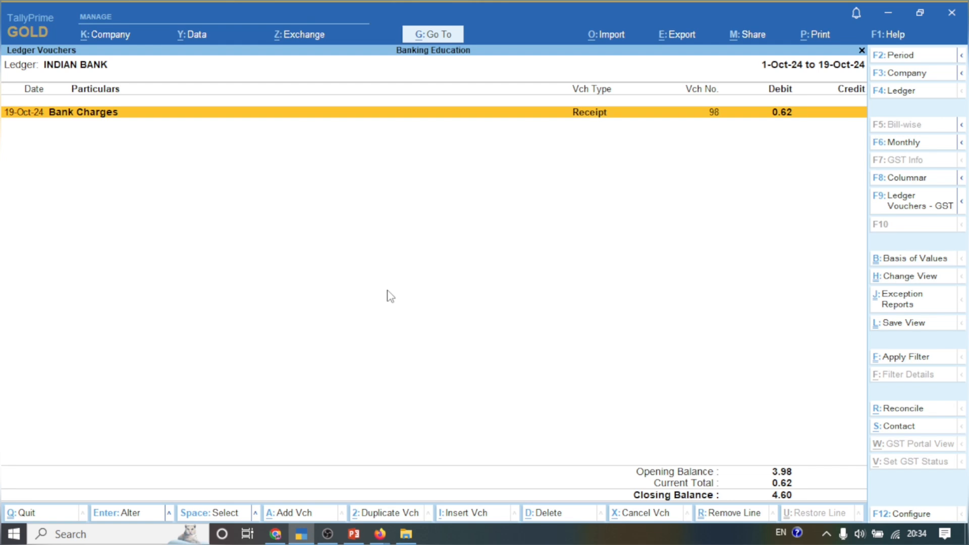
Step: Blank both the start and end dates of the INDIAN BANK ledger report's period to list the vouchers of all dates
key("alt+F2")
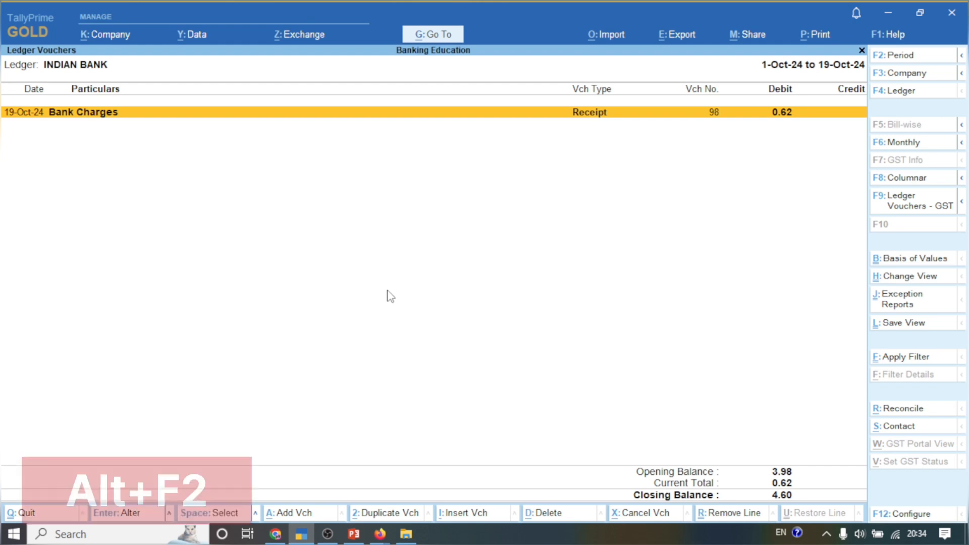
key("space")
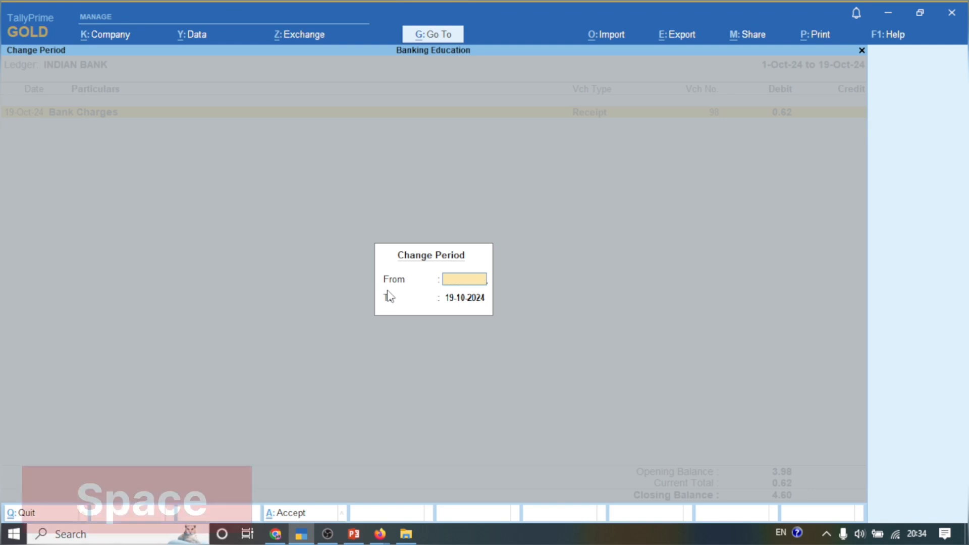
key("Return")
key("space")
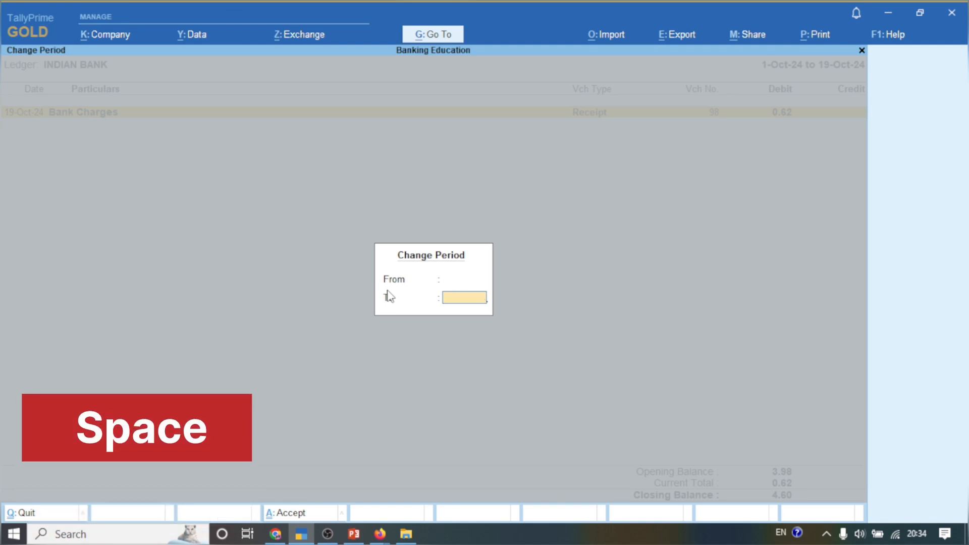
key("Return")
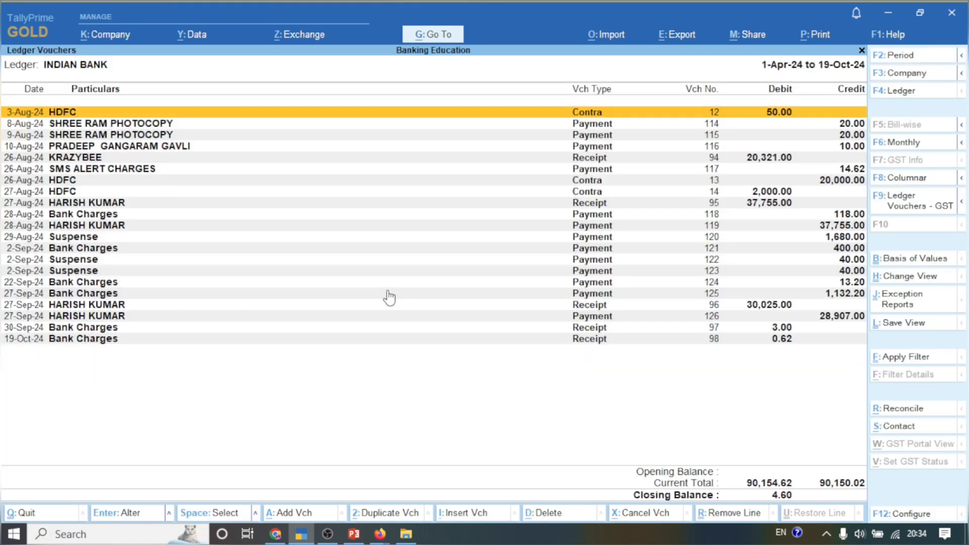